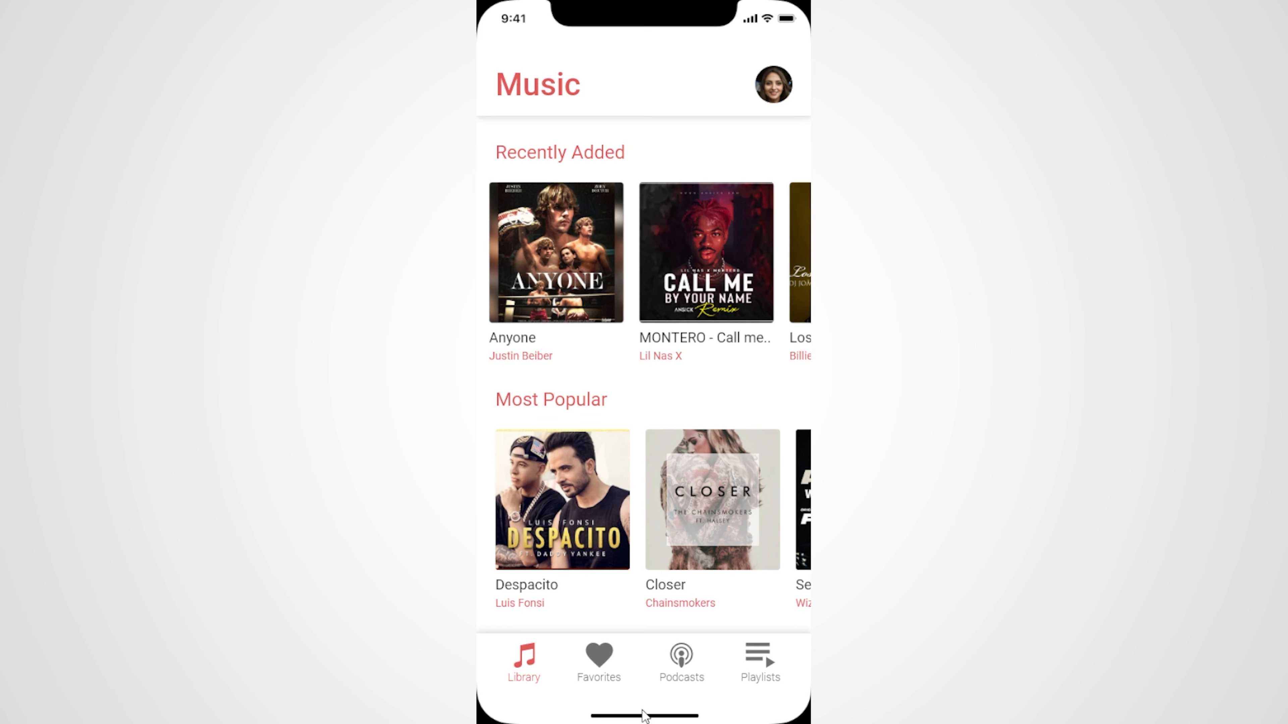
Step: Preview the music app prototype by opening and playing Lost Cause, returning to the Library, and playing Despacito
left_click_drag(718, 274, 455, 274)
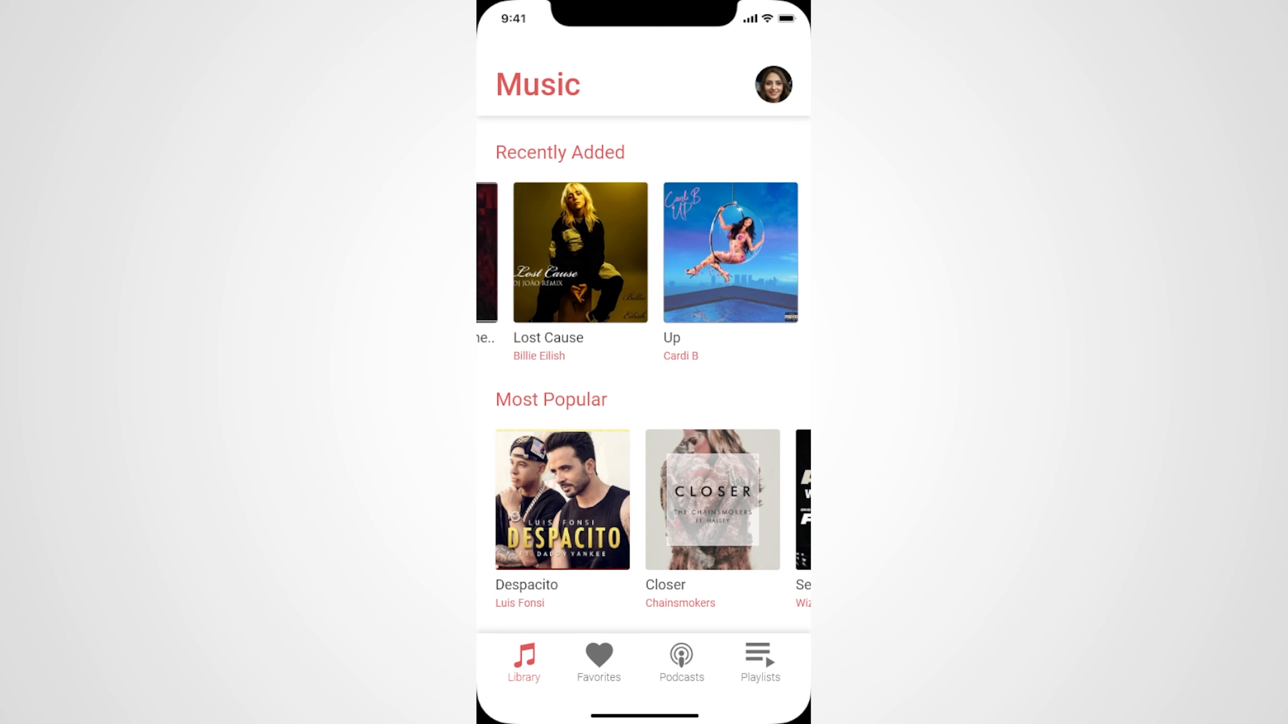
left_click(591, 287)
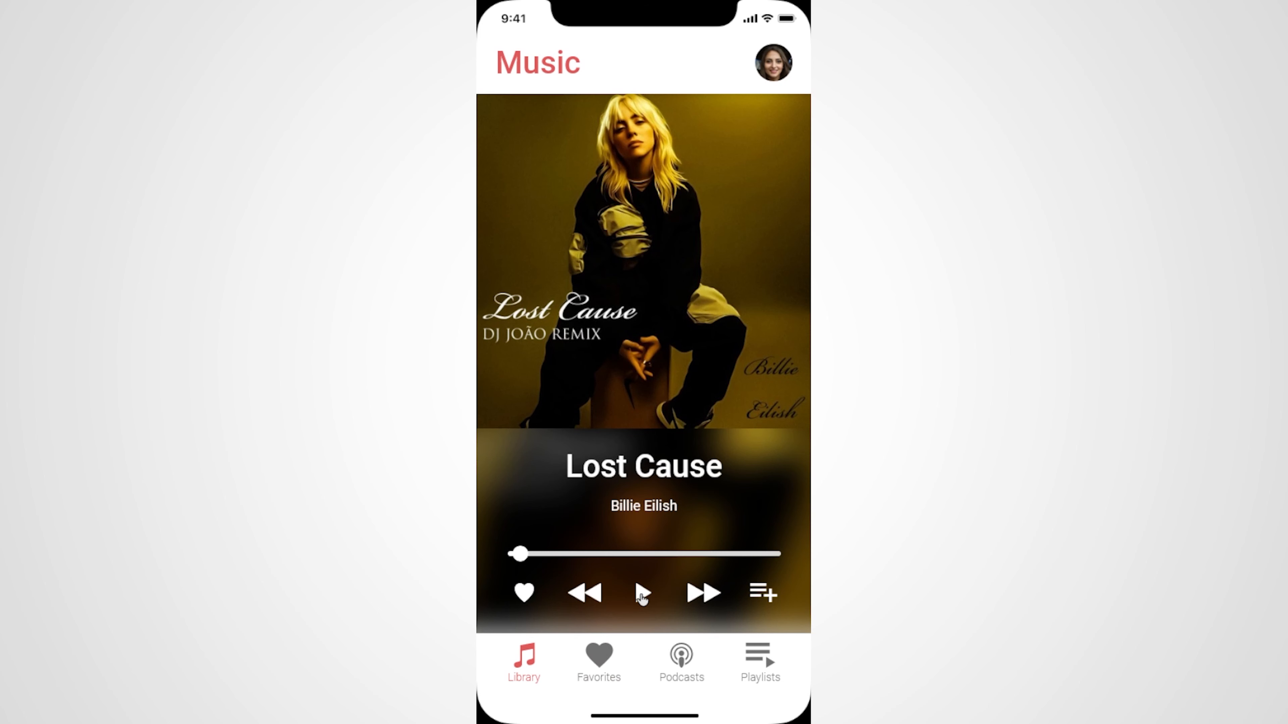
left_click(641, 594)
left_click(527, 658)
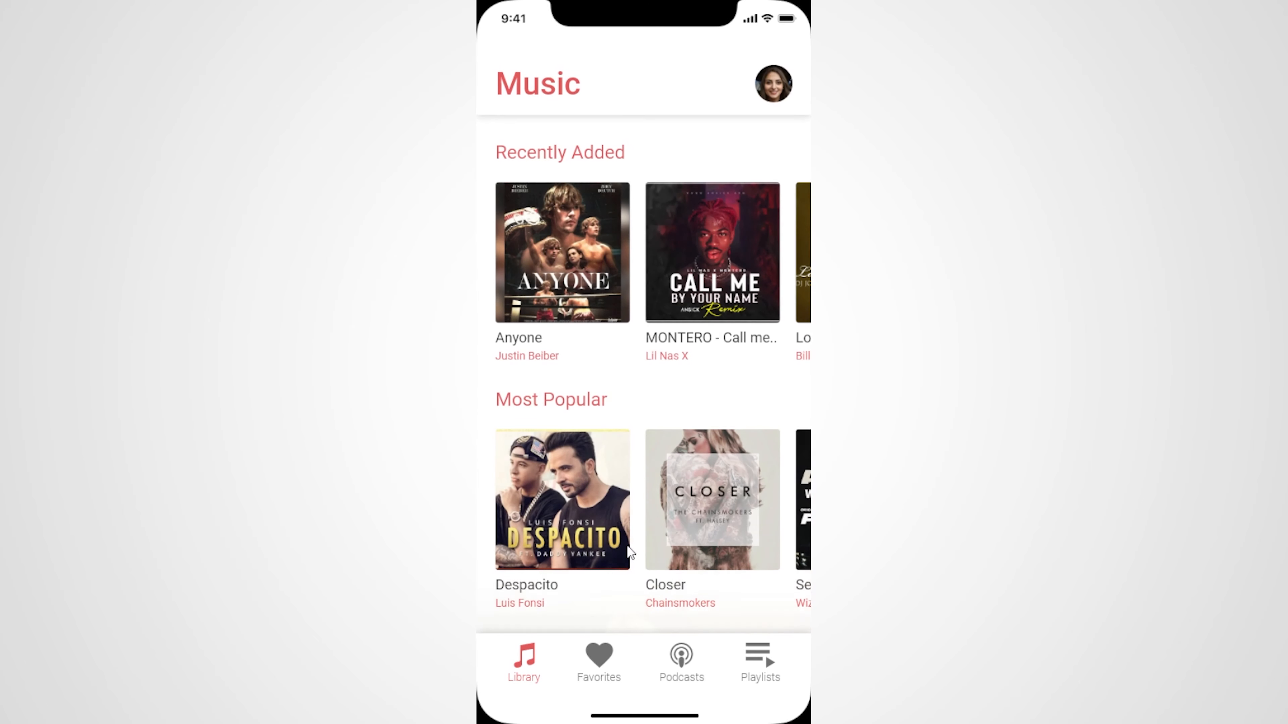
left_click(571, 517)
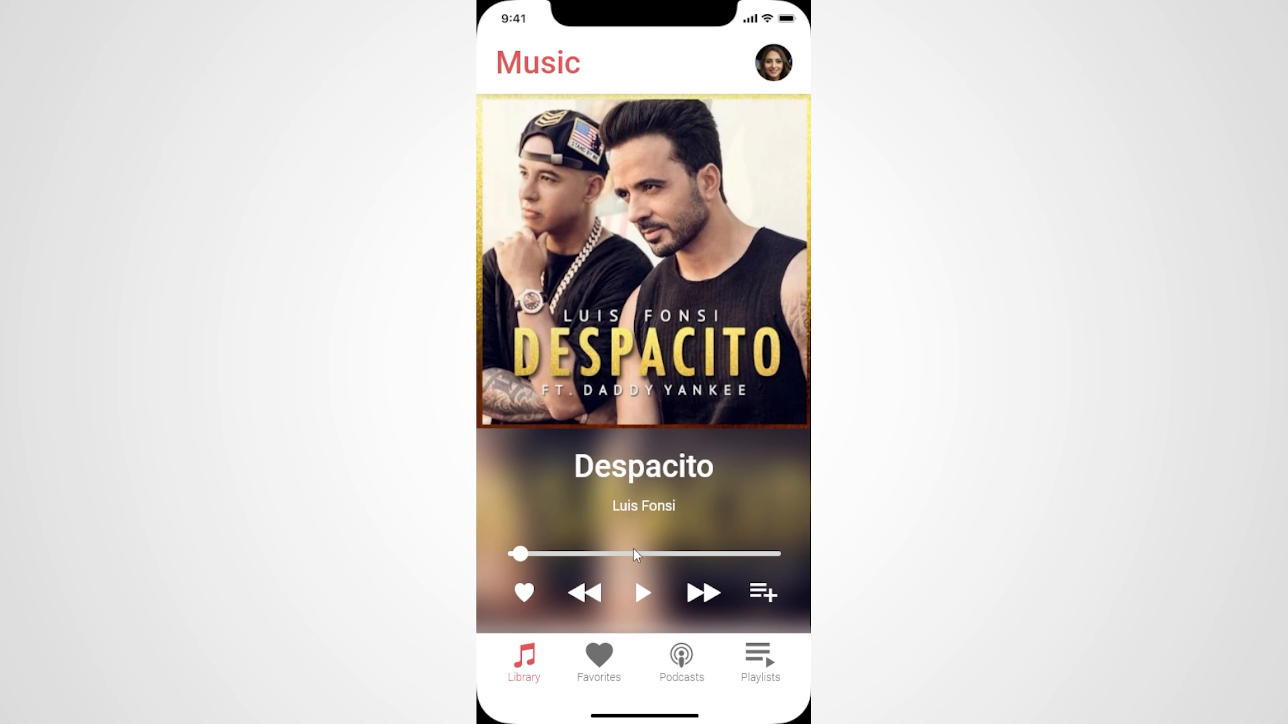
left_click(644, 595)
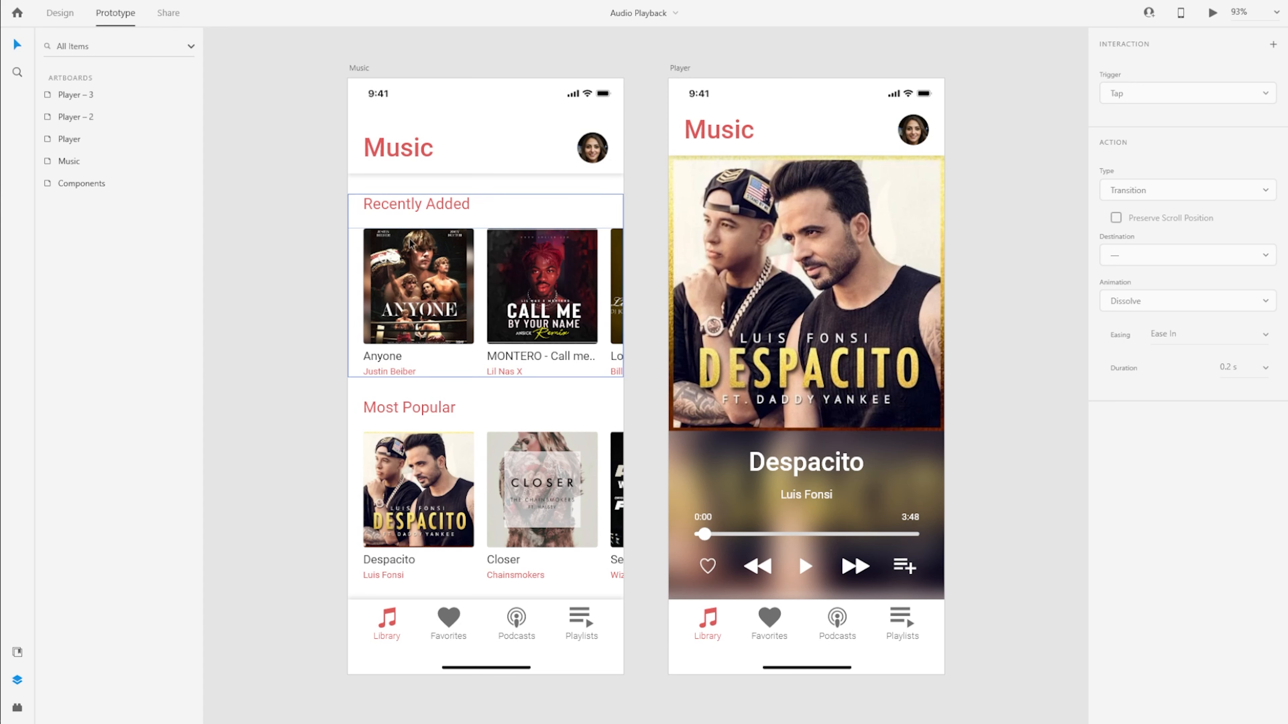
Step: Examine the Music artboard and its Most Popular group, including Scroll Group 2 and the Song repeat grid
left_click(361, 71)
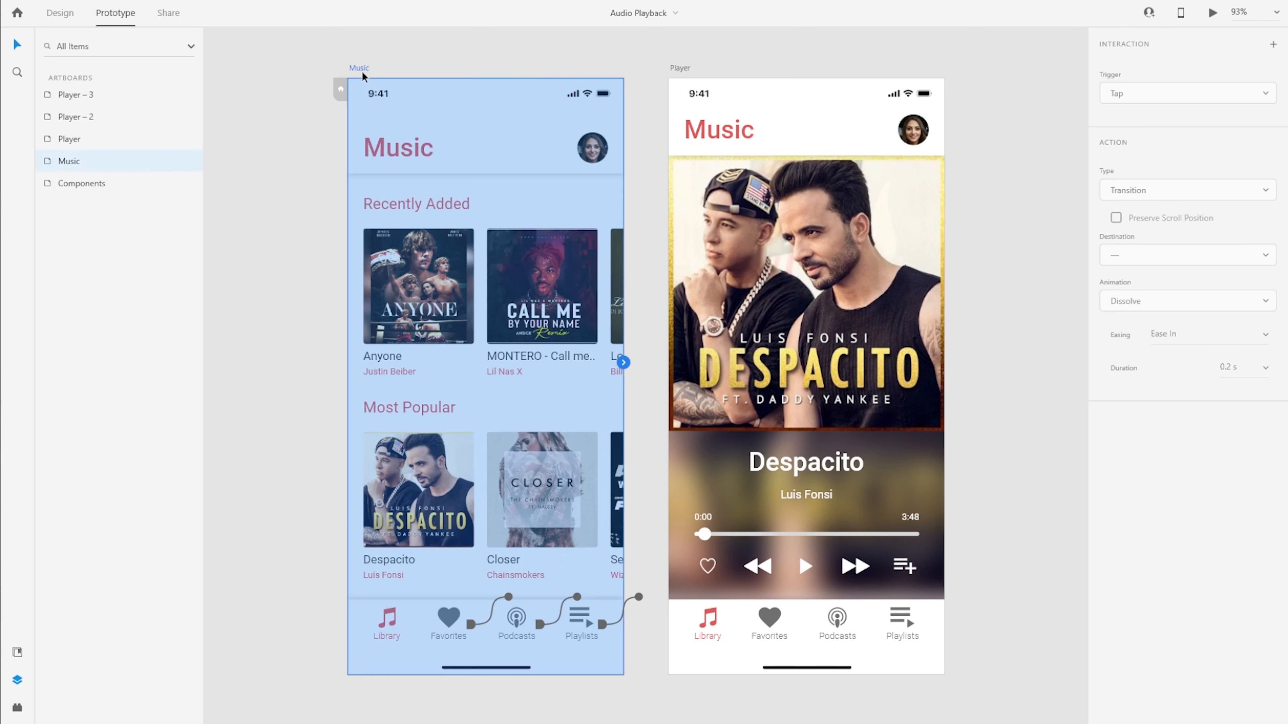
left_click(57, 14)
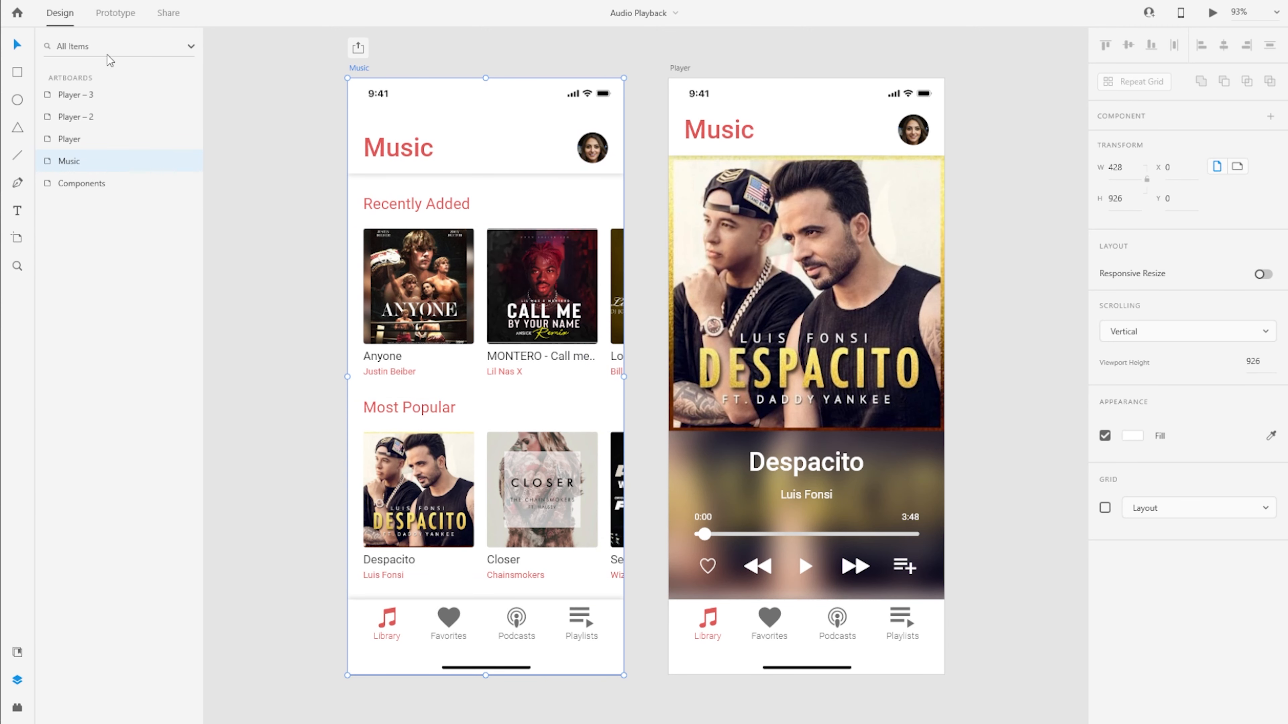
left_click(119, 17)
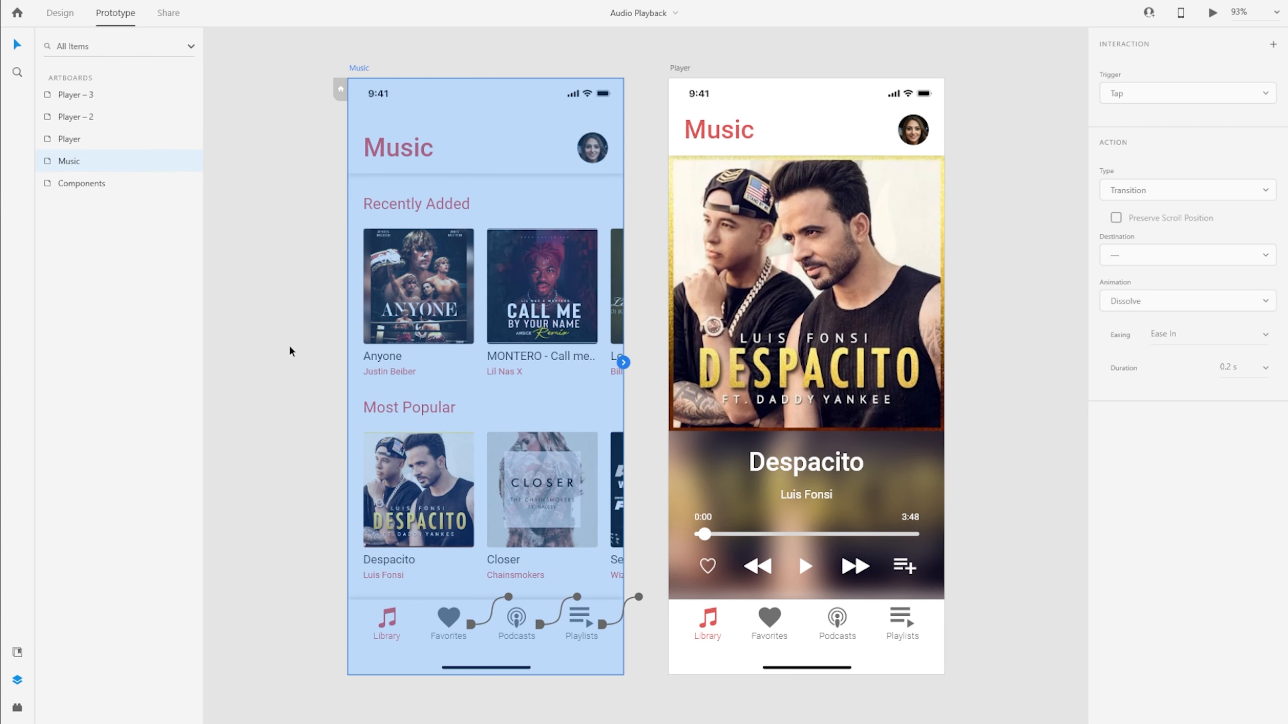
double_click(436, 533)
double_click(421, 533)
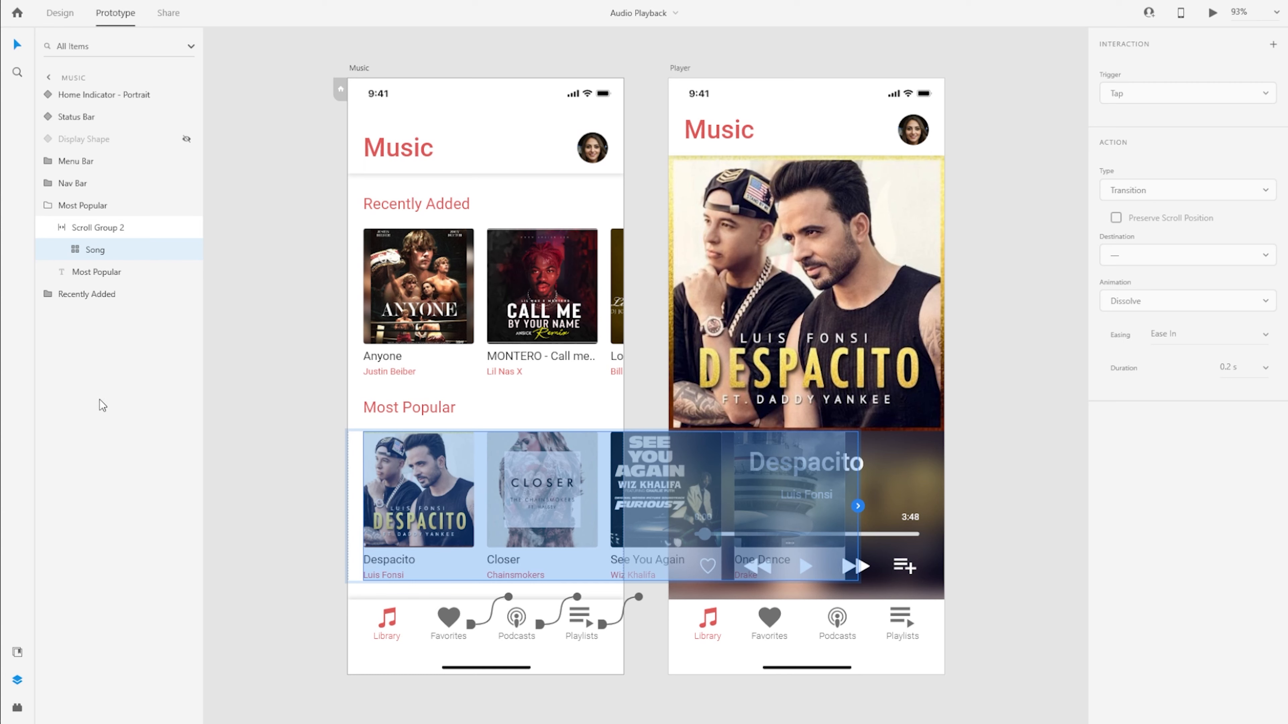
left_click(71, 198)
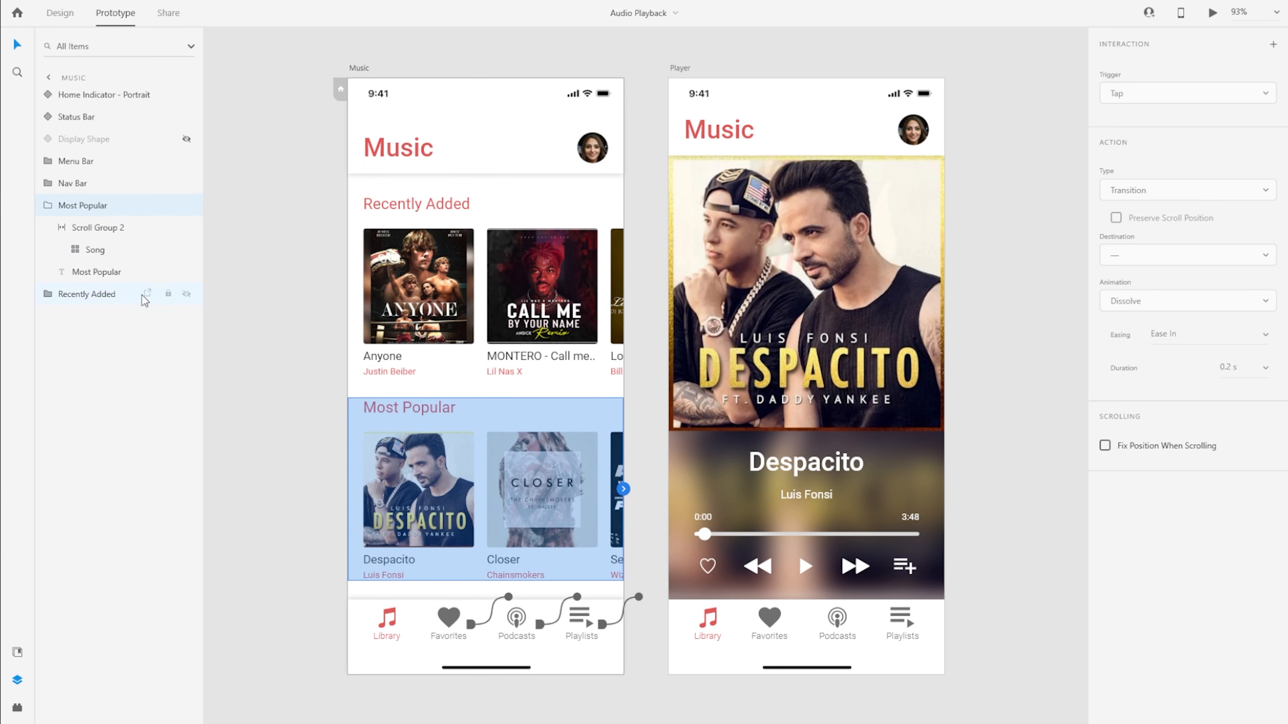
left_click(92, 251)
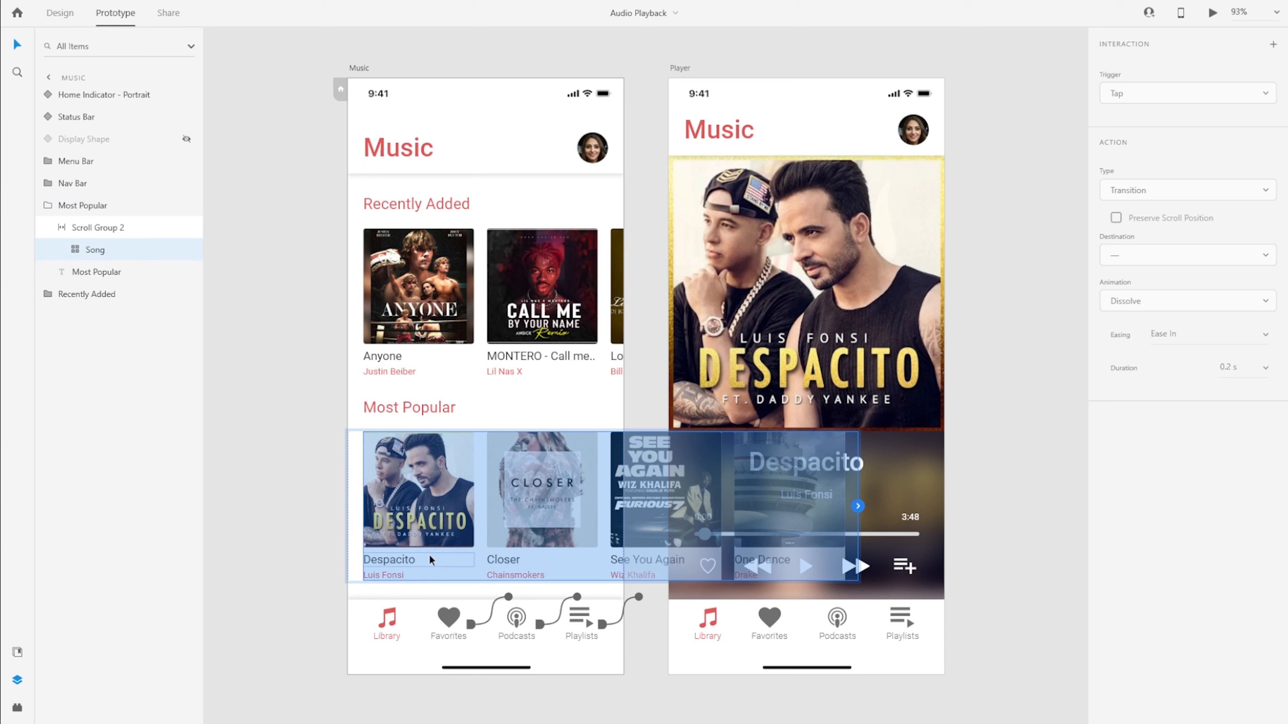
left_click(102, 234)
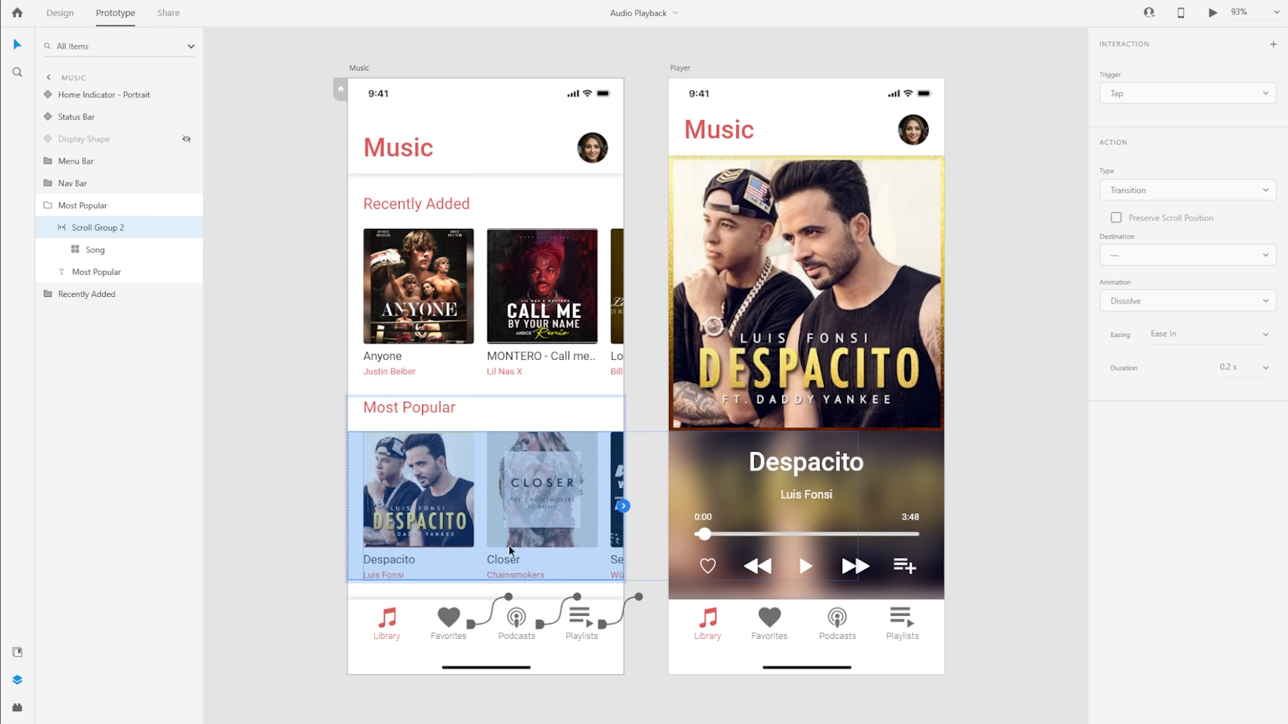
Step: Wire Rectangle 12 of the Despacito song in the Most Popular row to the Player artboard
double_click(428, 513)
double_click(435, 537)
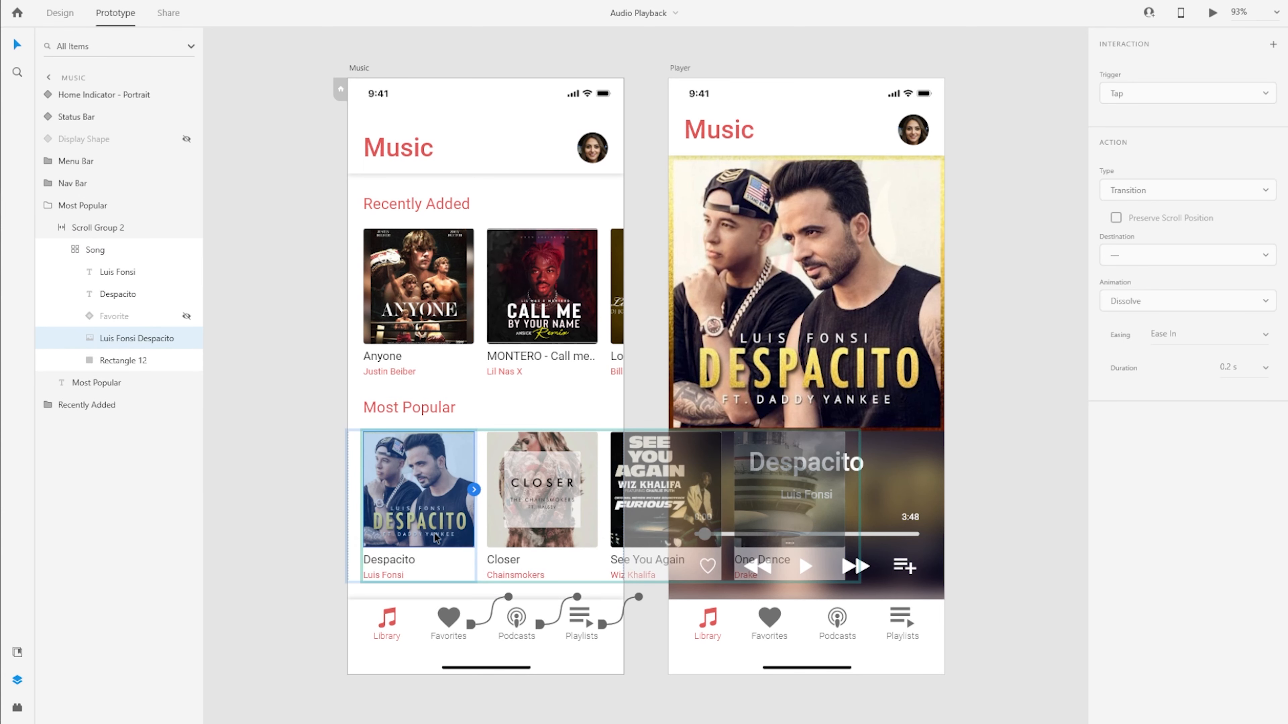
left_click(129, 364)
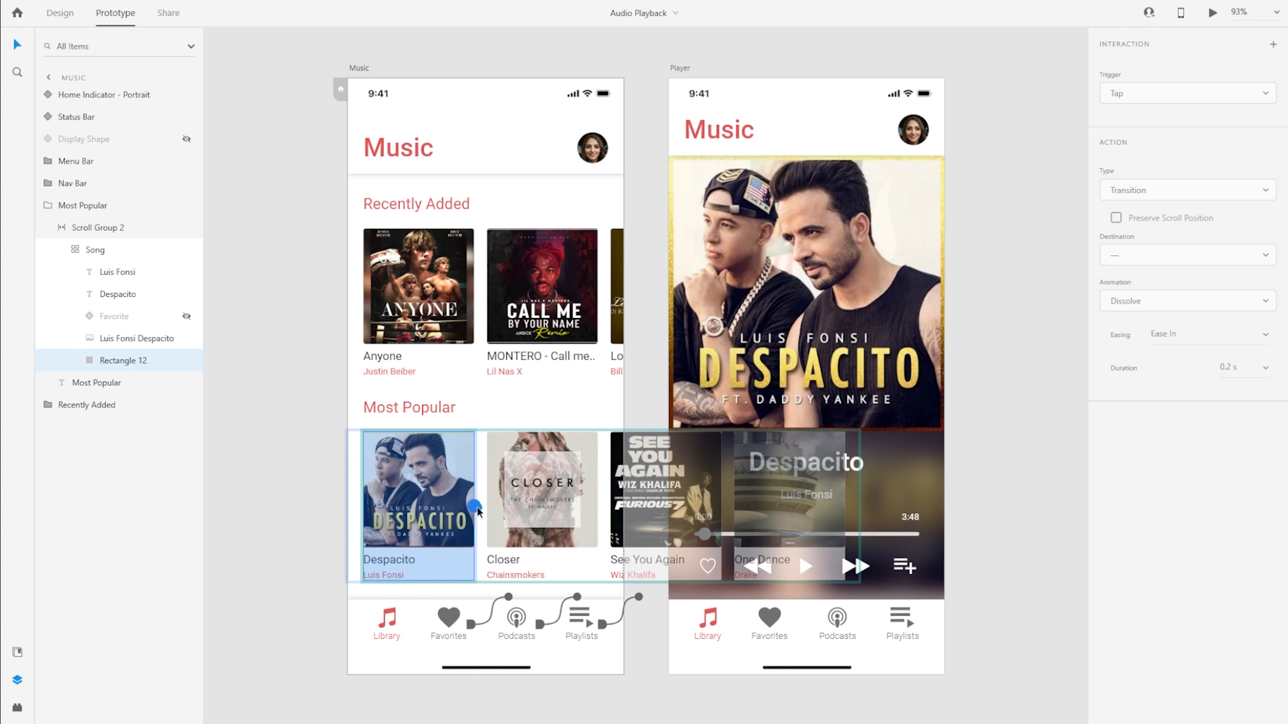
left_click_drag(474, 506, 740, 315)
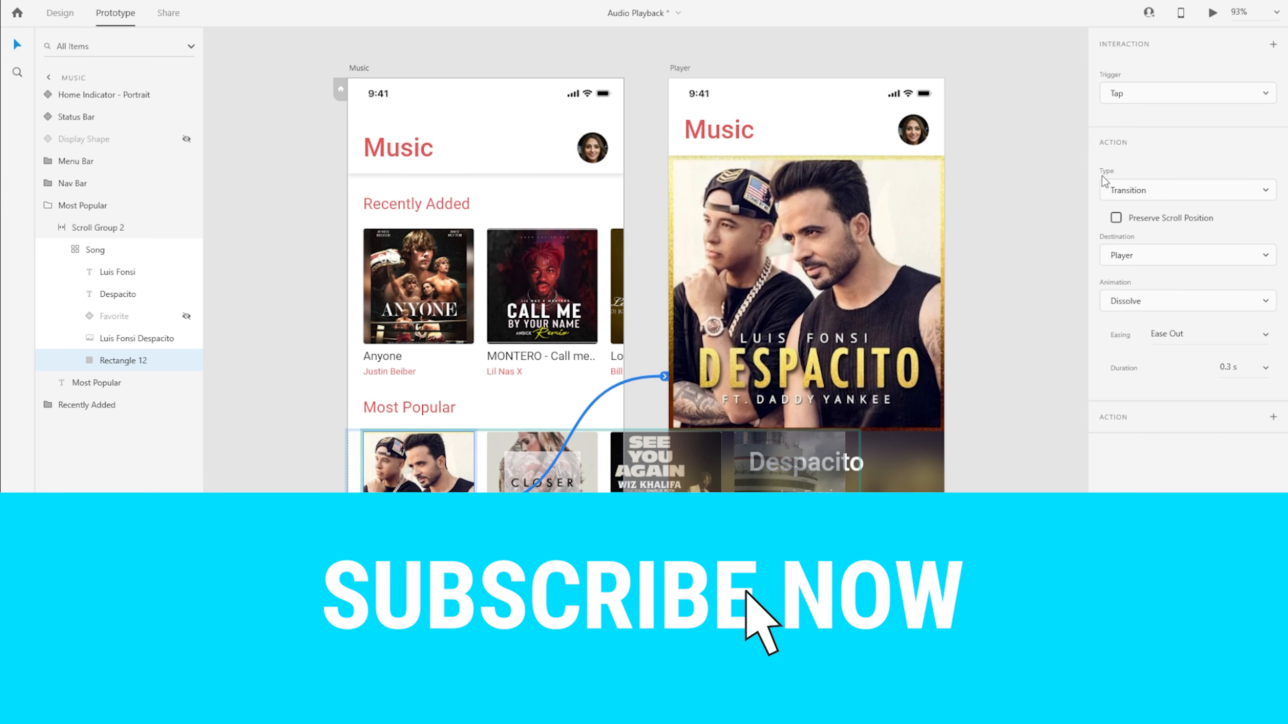
Step: Set the Despacito tap interaction to Auto-Animate with a duration of 0.8 s
left_click(1133, 189)
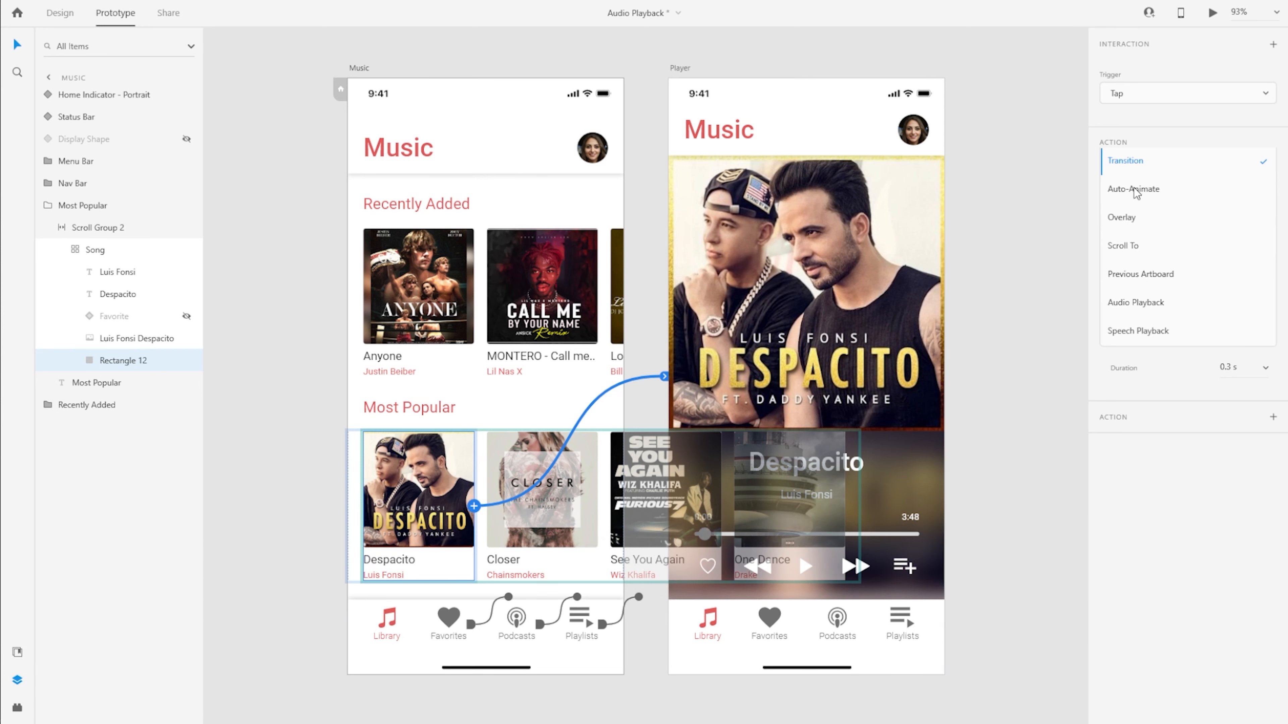
left_click(1125, 192)
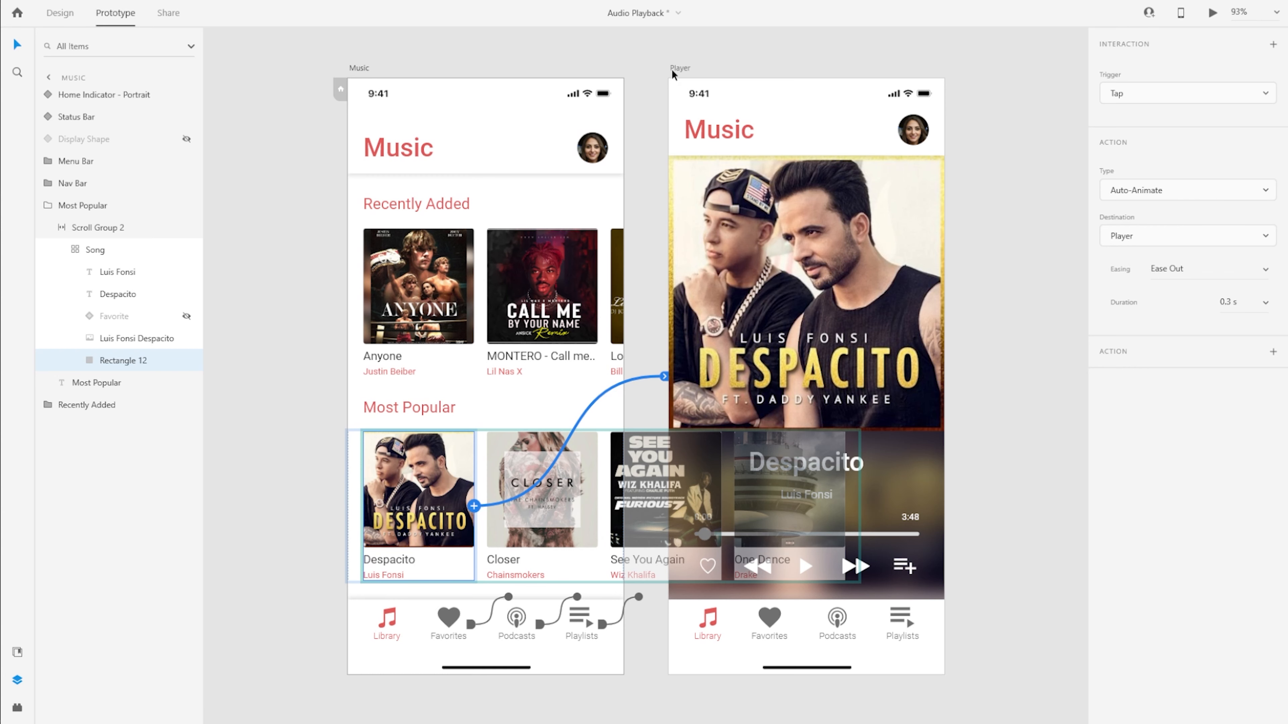
left_click(1265, 305)
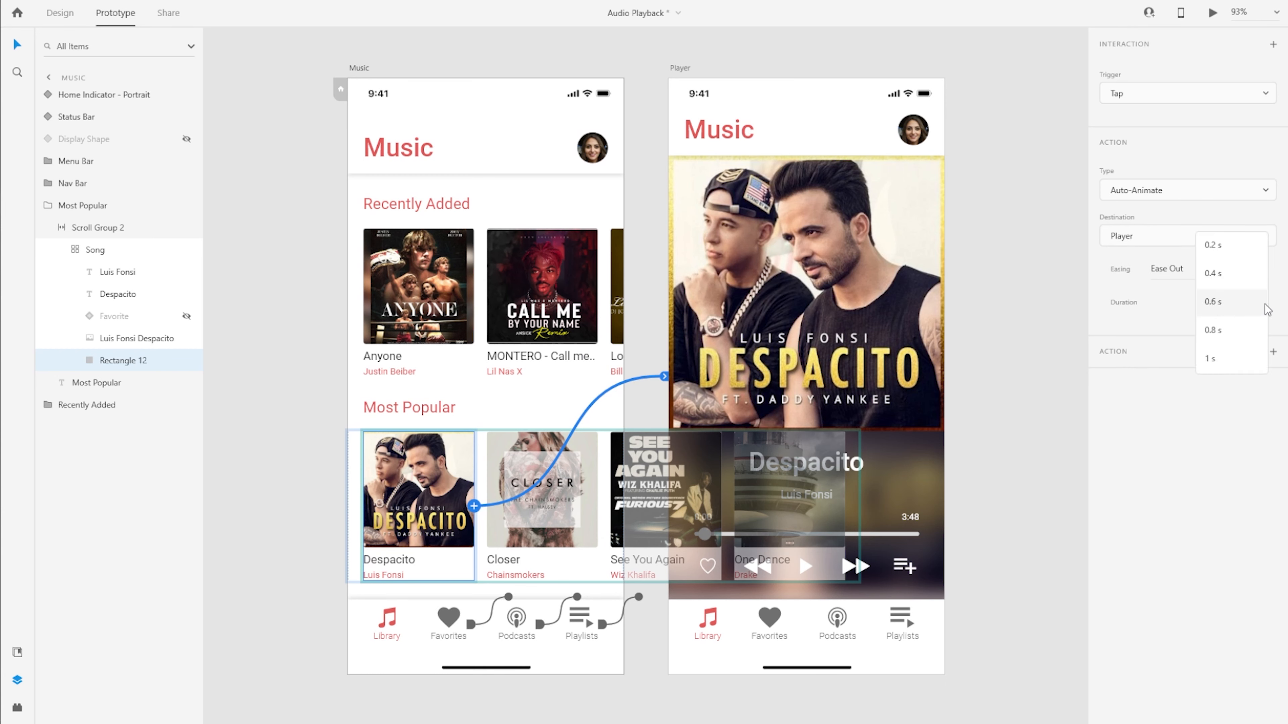
left_click(1220, 330)
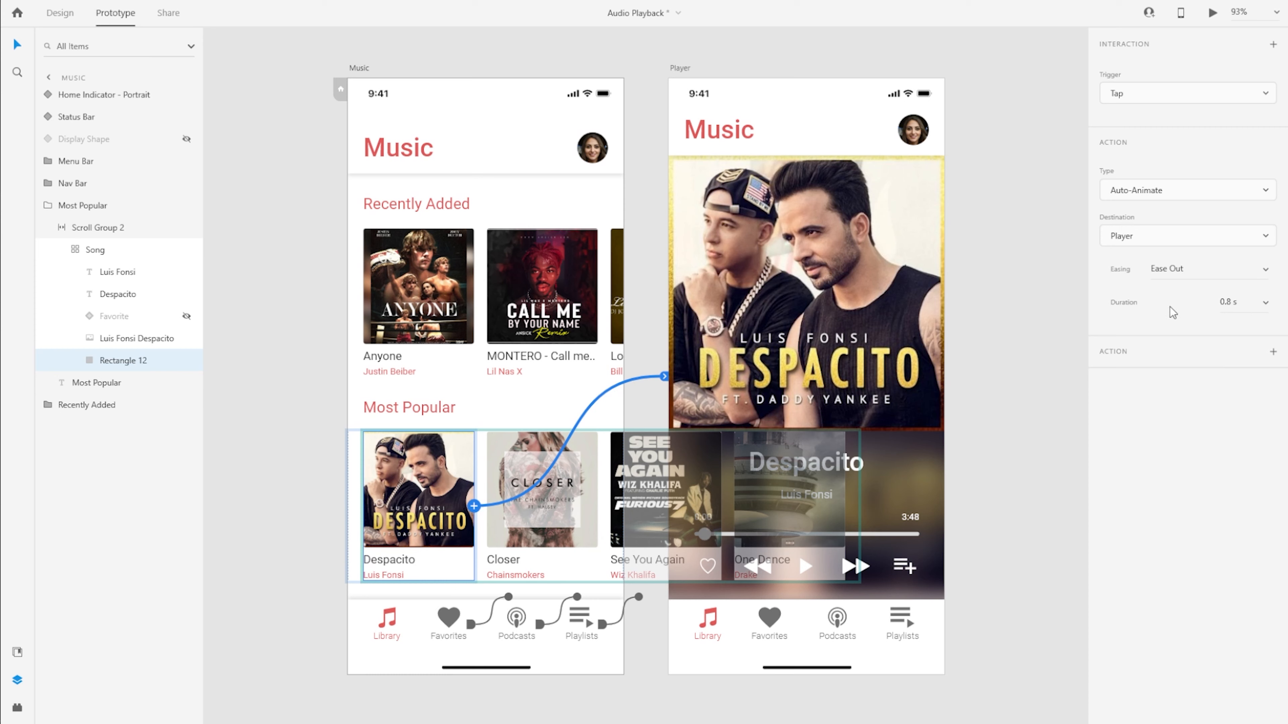
Step: In Design mode, copy the Player group from the Player artboard and paste it into the Music artboard
left_click(60, 12)
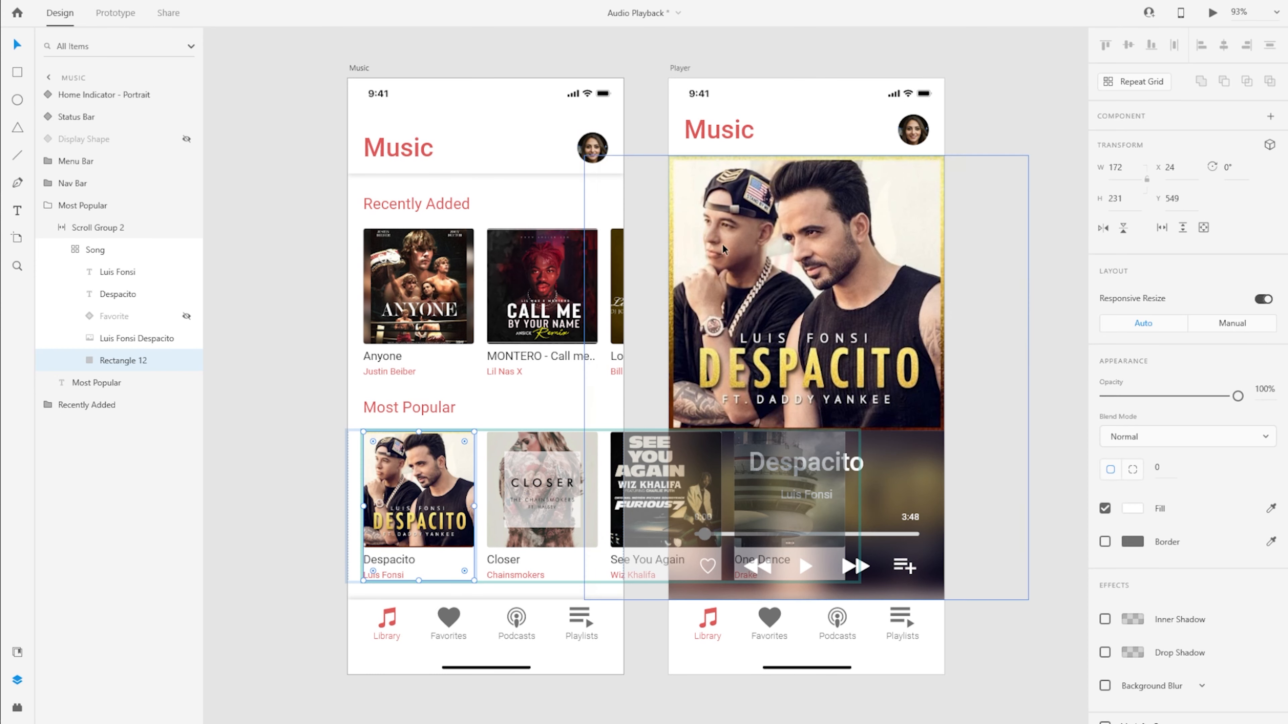
left_click(749, 275)
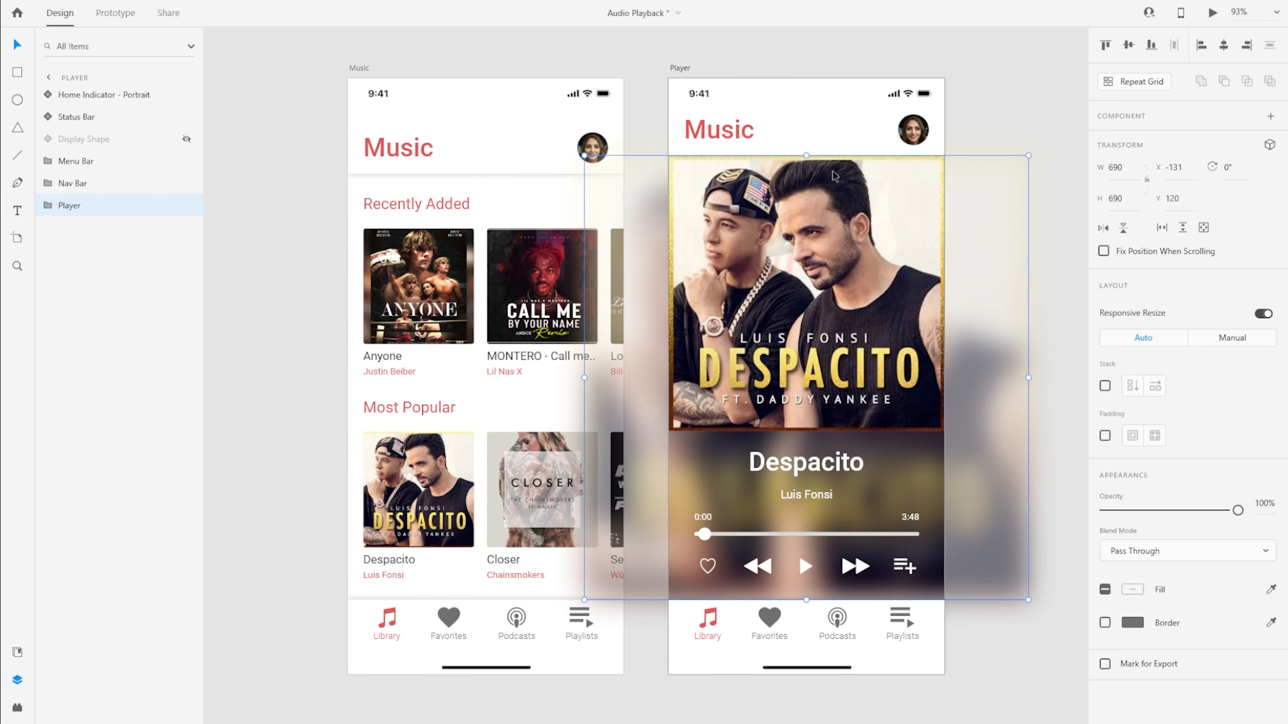
left_click(66, 184)
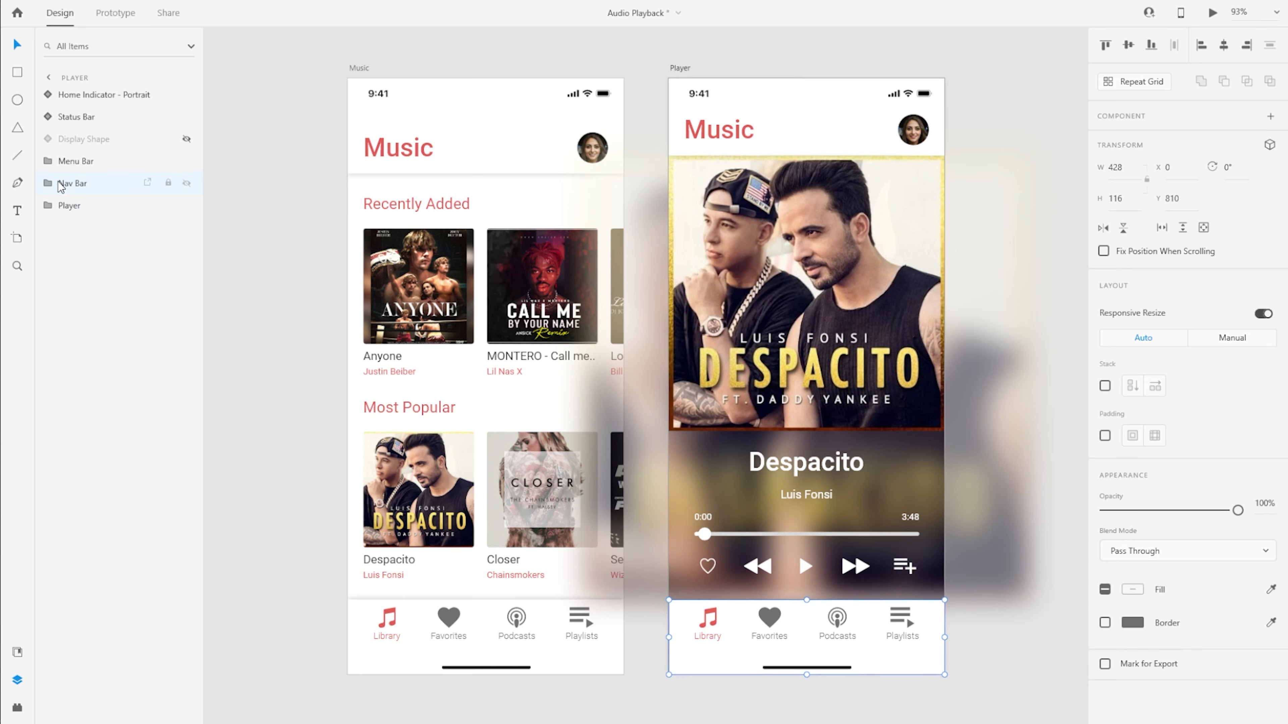
left_click(775, 128)
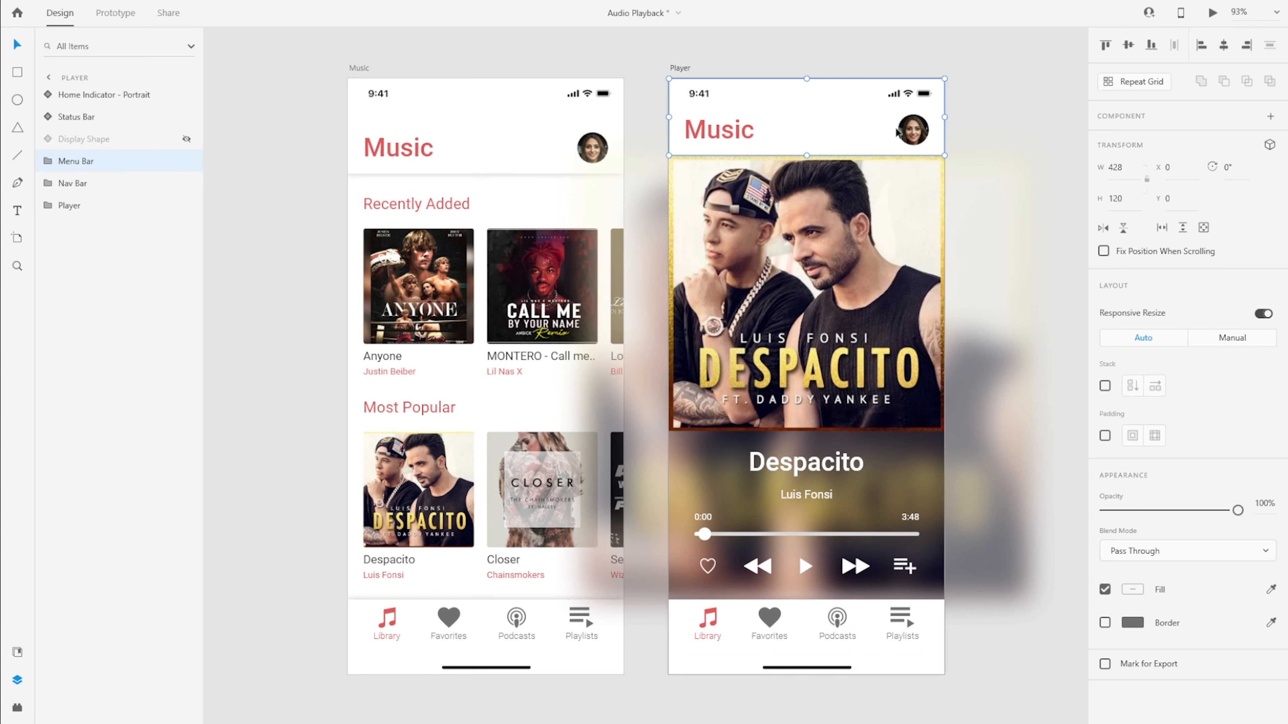
left_click(813, 275)
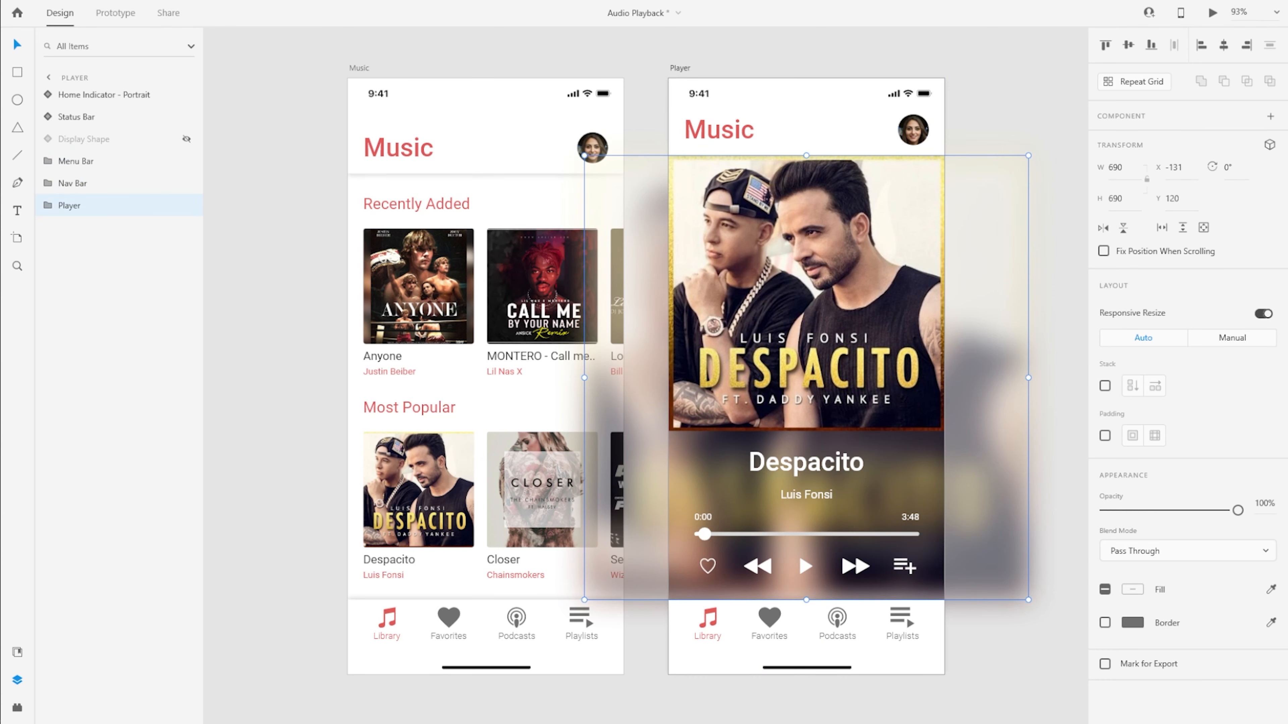
right_click(79, 210)
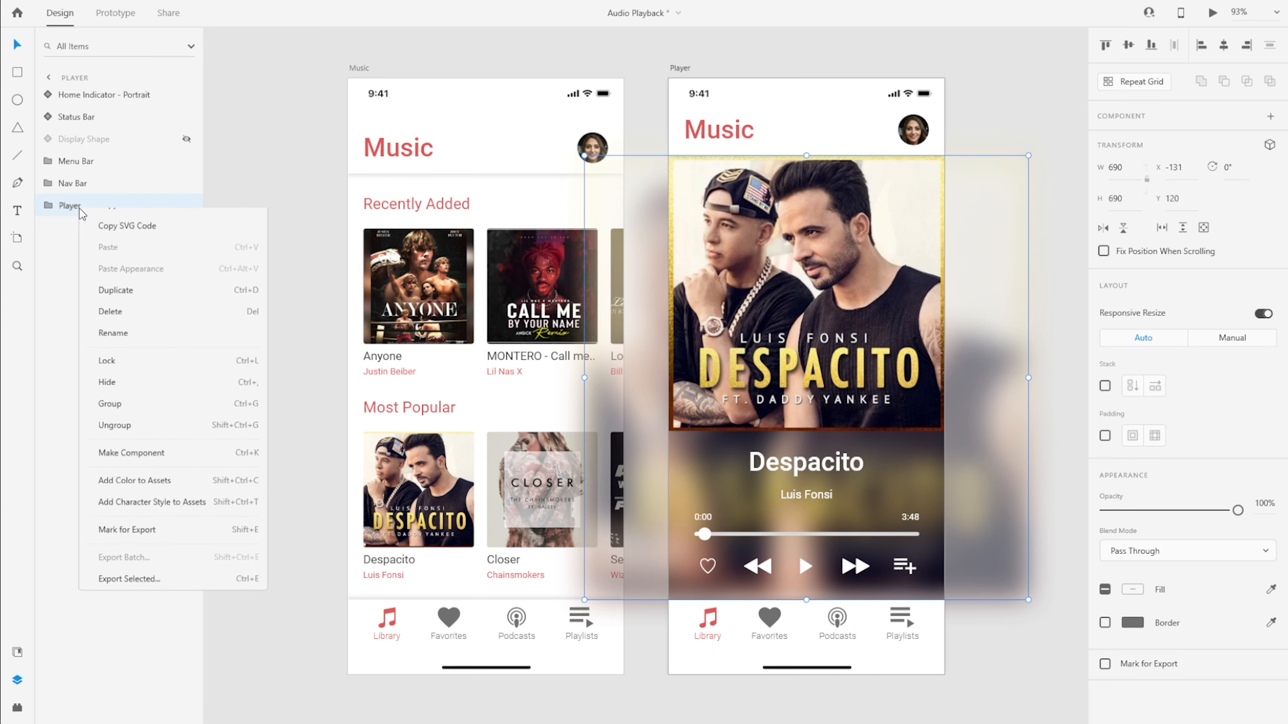
left_click(118, 221)
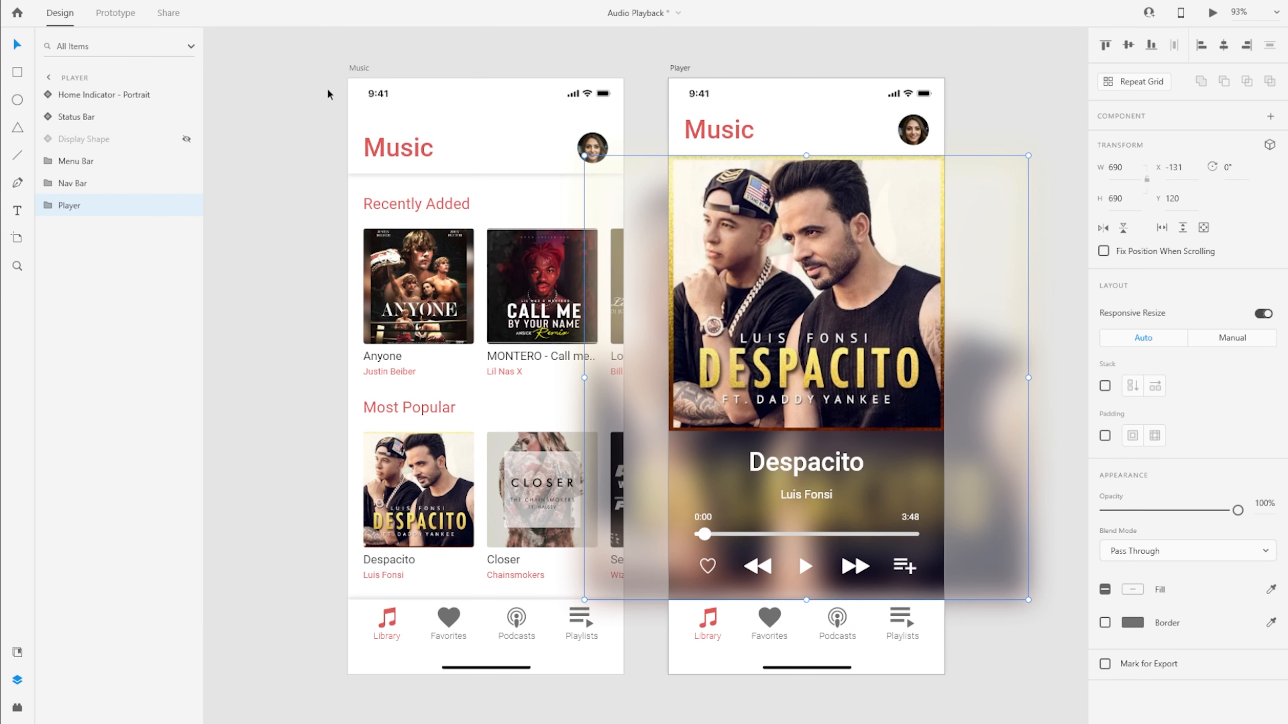
left_click(386, 127)
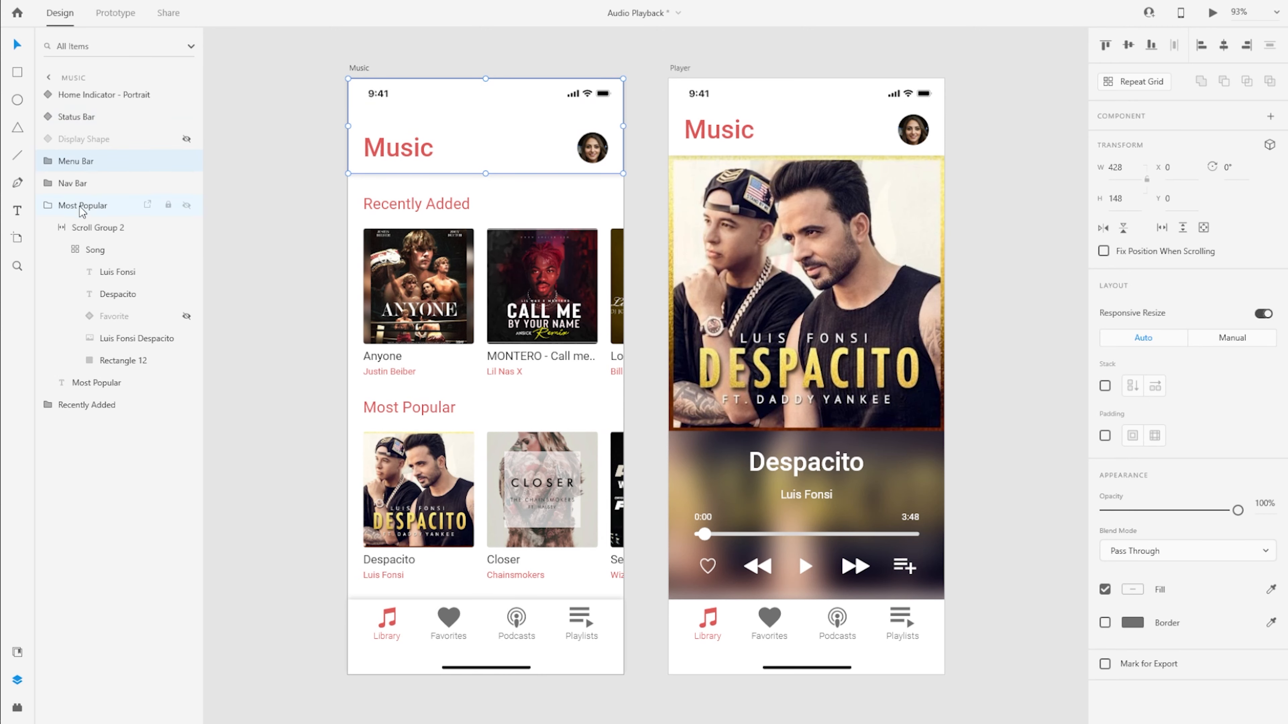
key("ctrl+v")
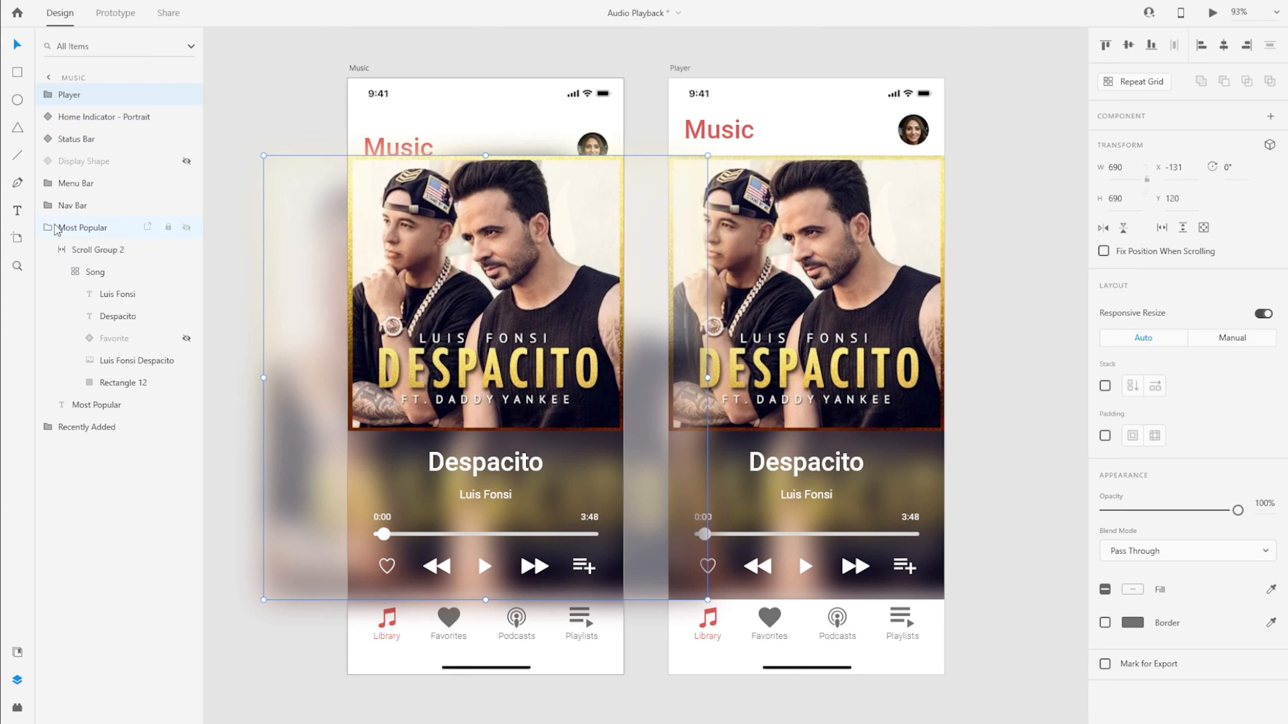
Step: Collapse the Most Popular group and move the pasted Player group below Nav Bar and above Most Popular in the layer order
left_click(74, 271)
left_click(49, 228)
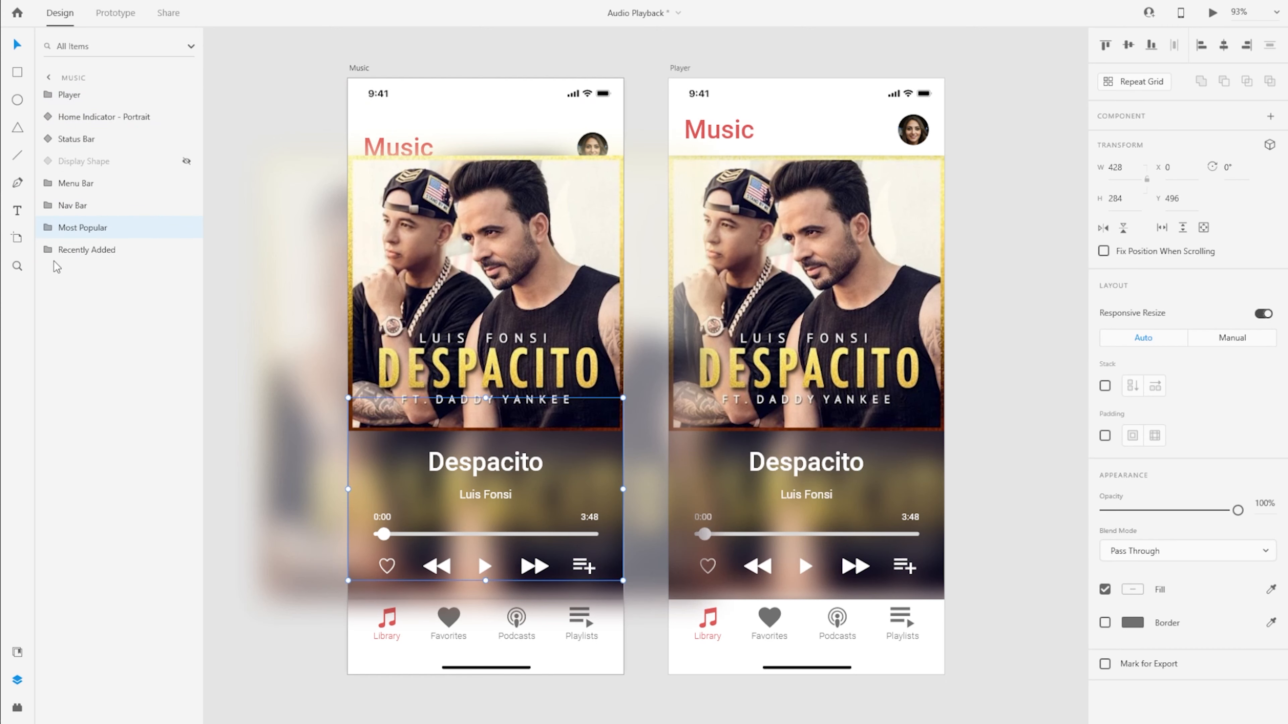
left_click(103, 96)
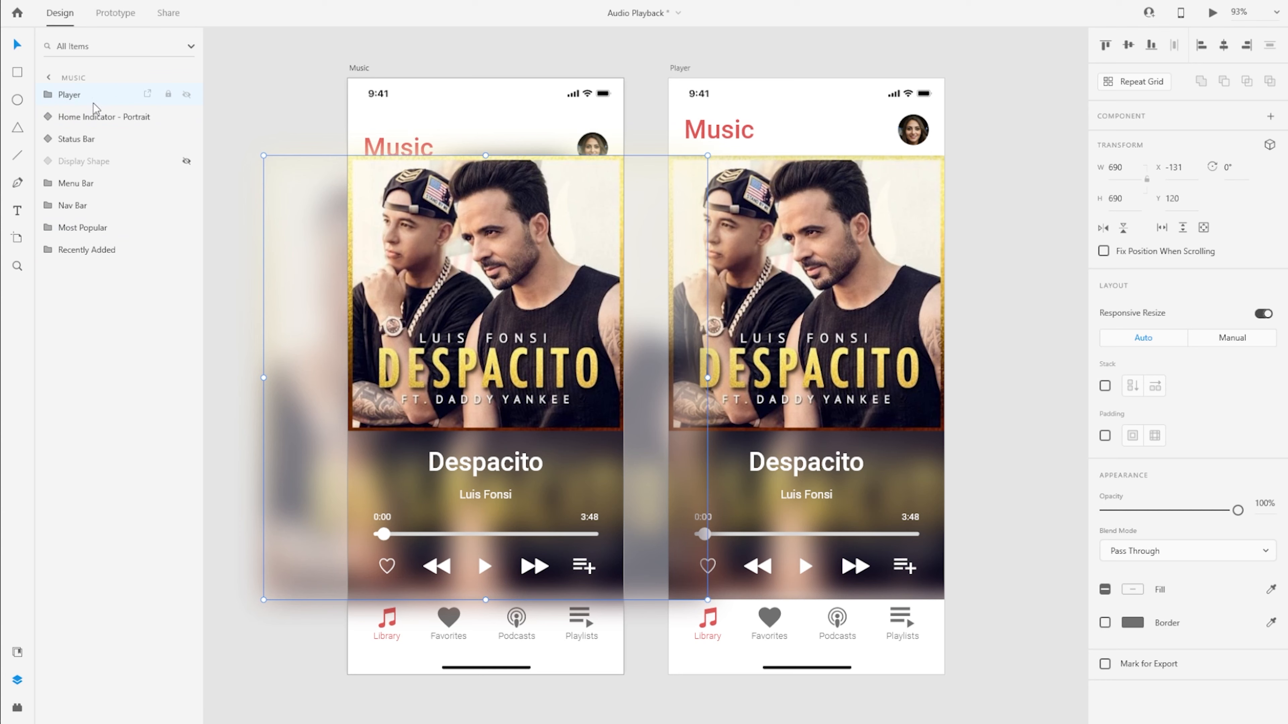
left_click_drag(96, 94, 95, 215)
left_click(71, 166)
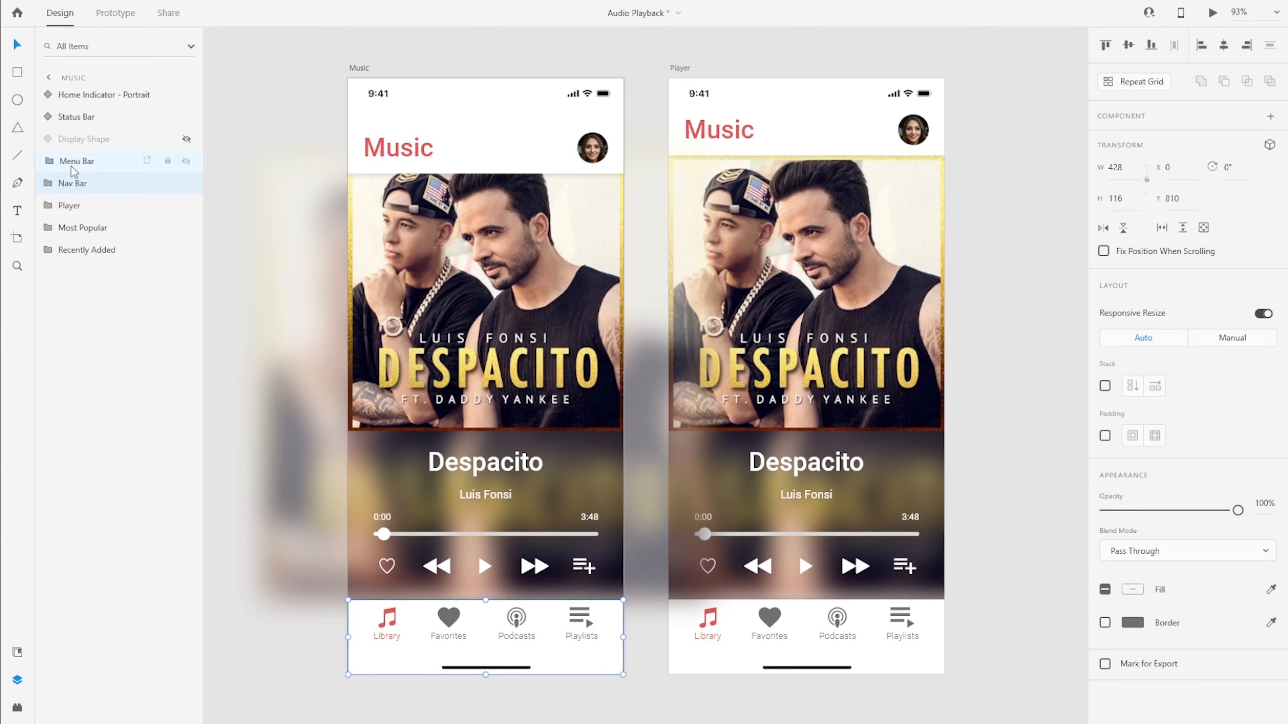
left_click(81, 205)
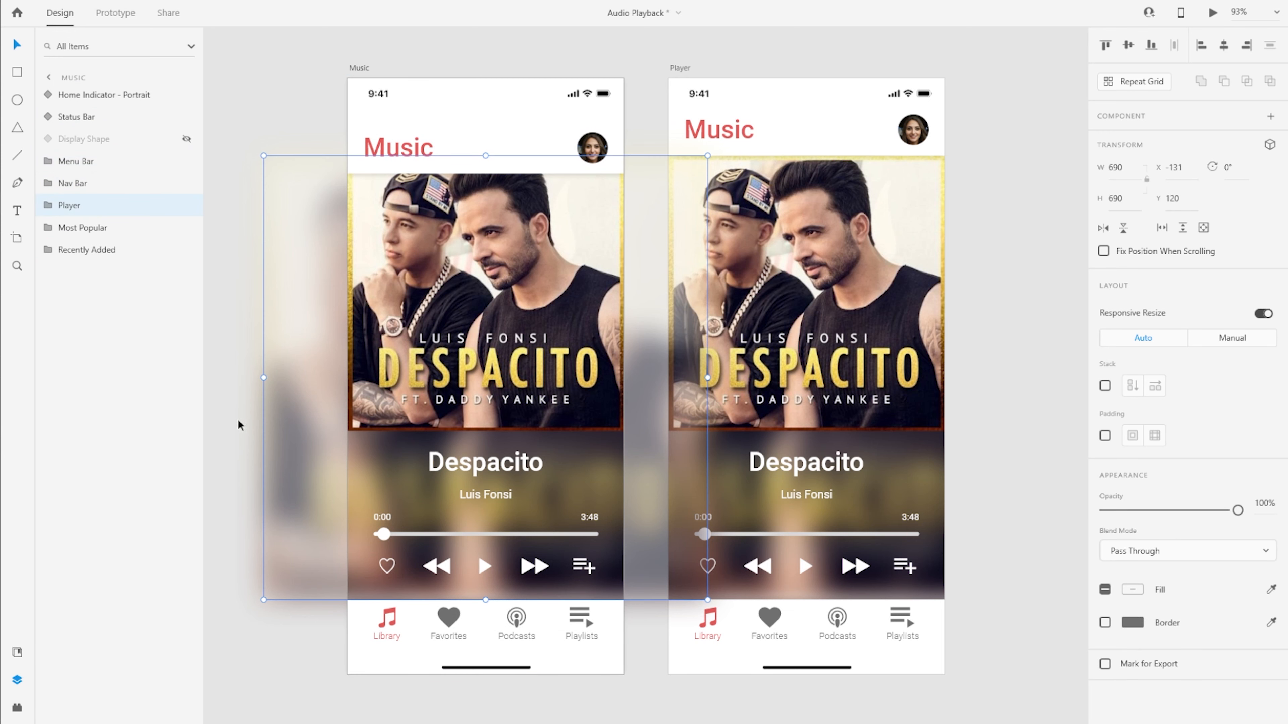
left_click(98, 253)
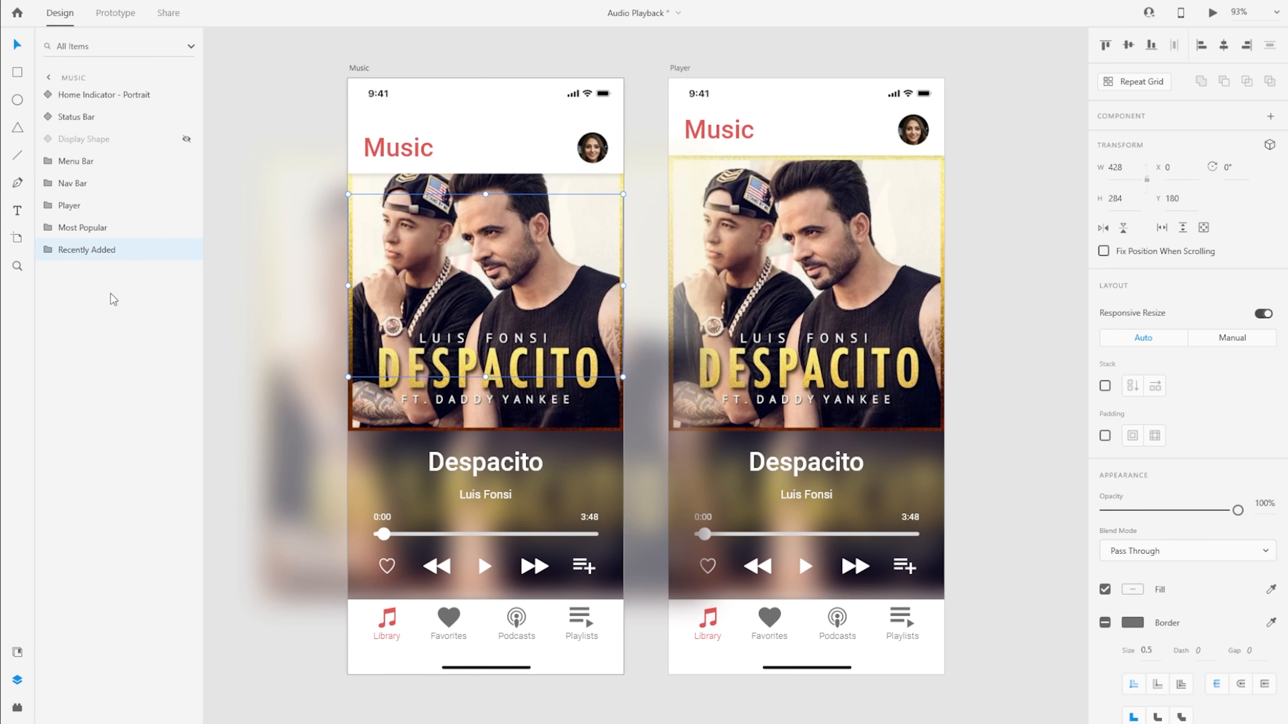
left_click(90, 228)
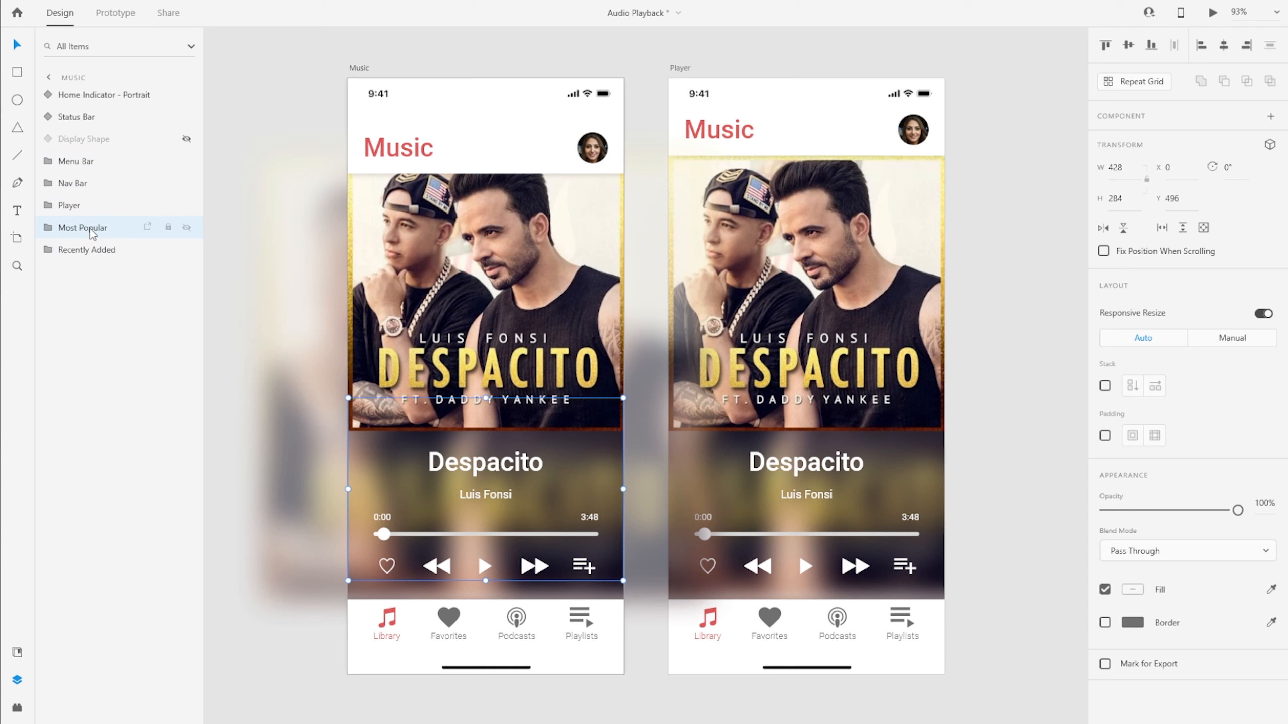
left_click(86, 206)
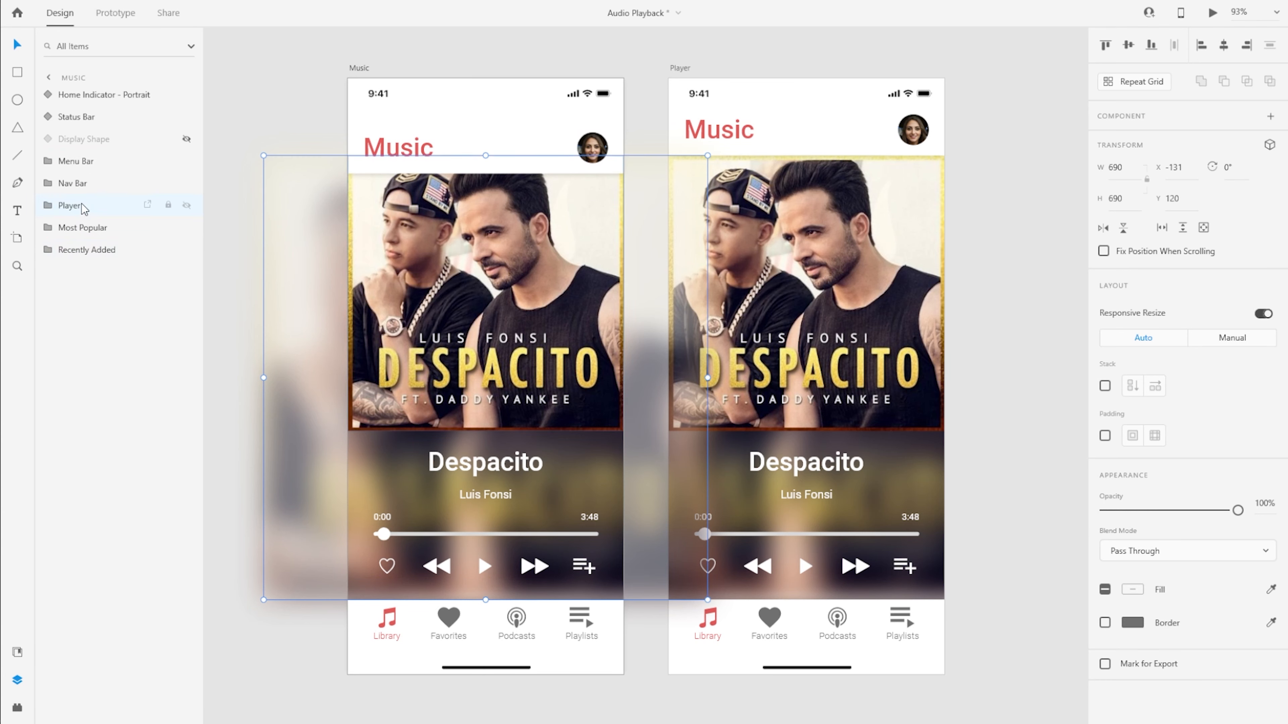
Step: Move the pasted Player group on the Music artboard straight down to Y 810 and set its opacity to 0%
left_click_drag(492, 266, 477, 693)
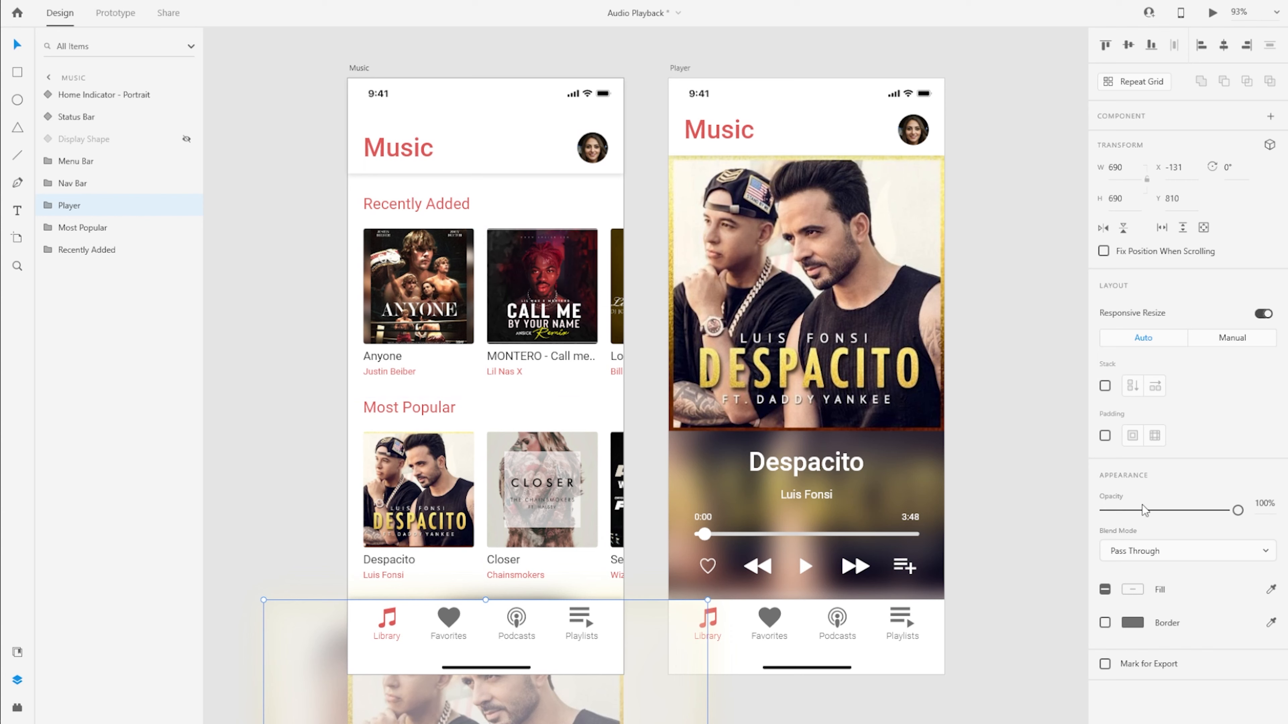
left_click_drag(1125, 511, 1047, 526)
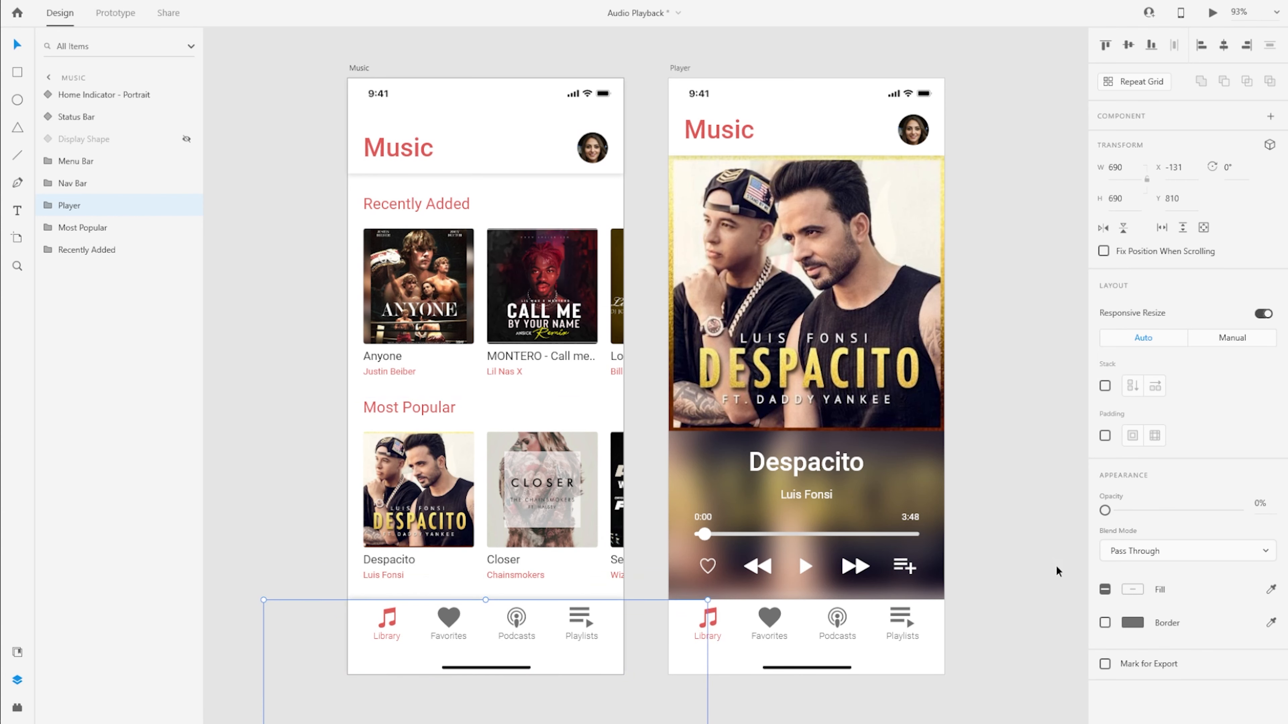
Step: In Prototype mode, review the Despacito song's tap interaction on the Music artboard
left_click(805, 464)
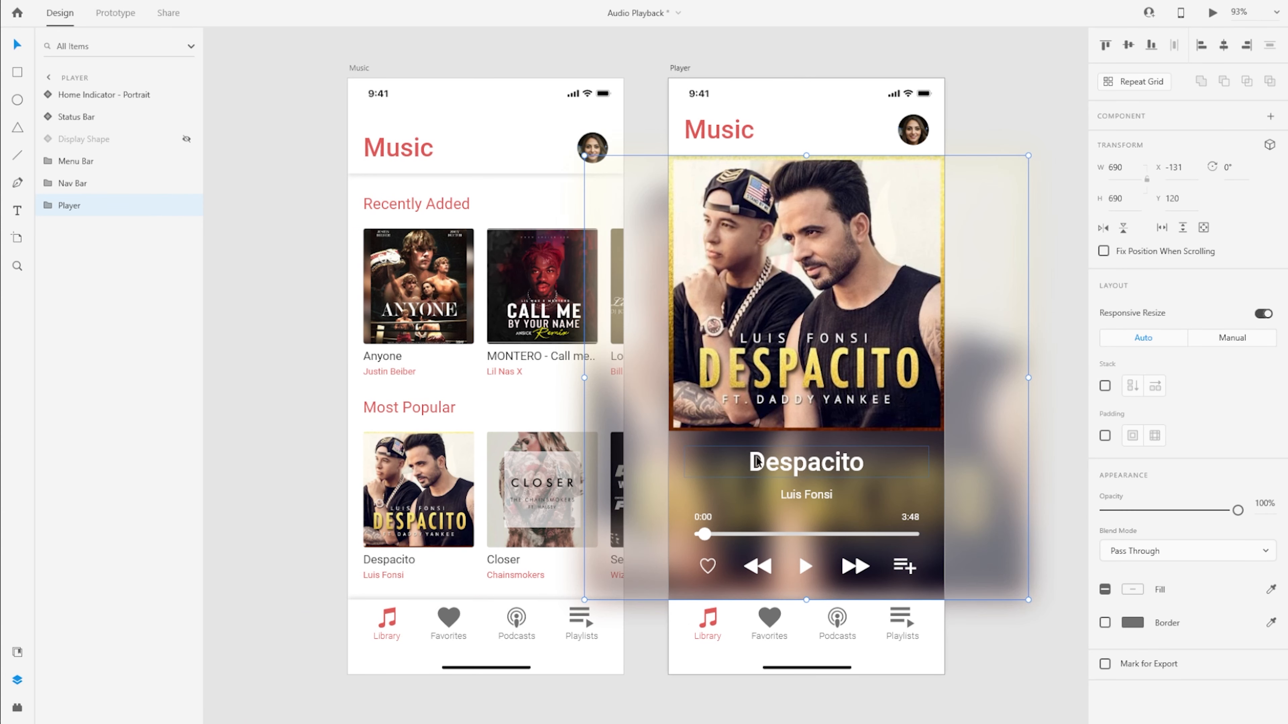
left_click(117, 13)
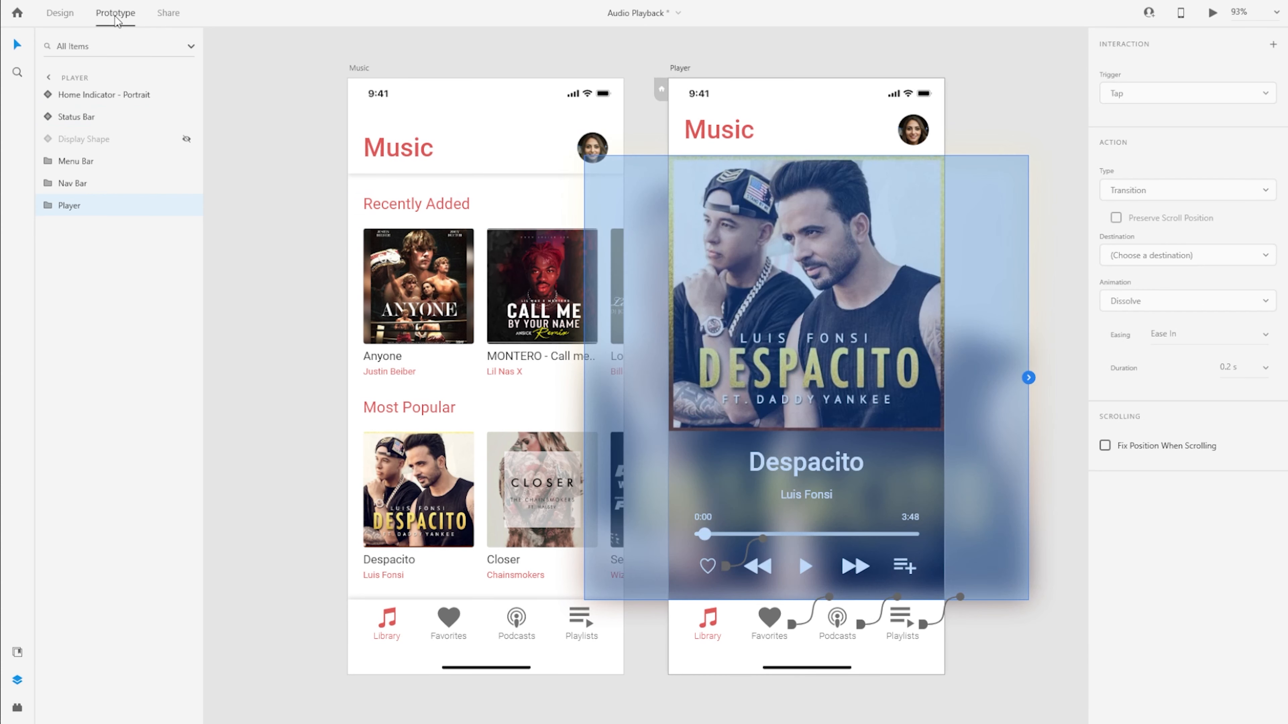
left_click(418, 519, "ctrl")
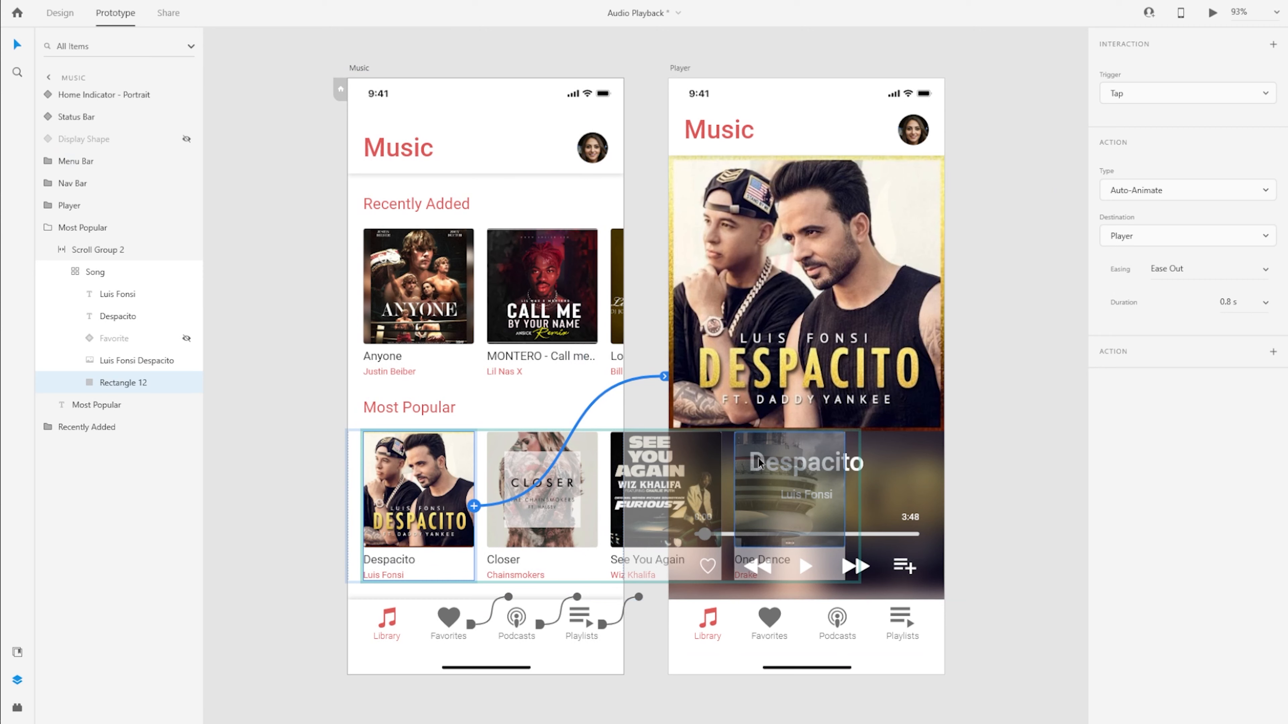
left_click(989, 428)
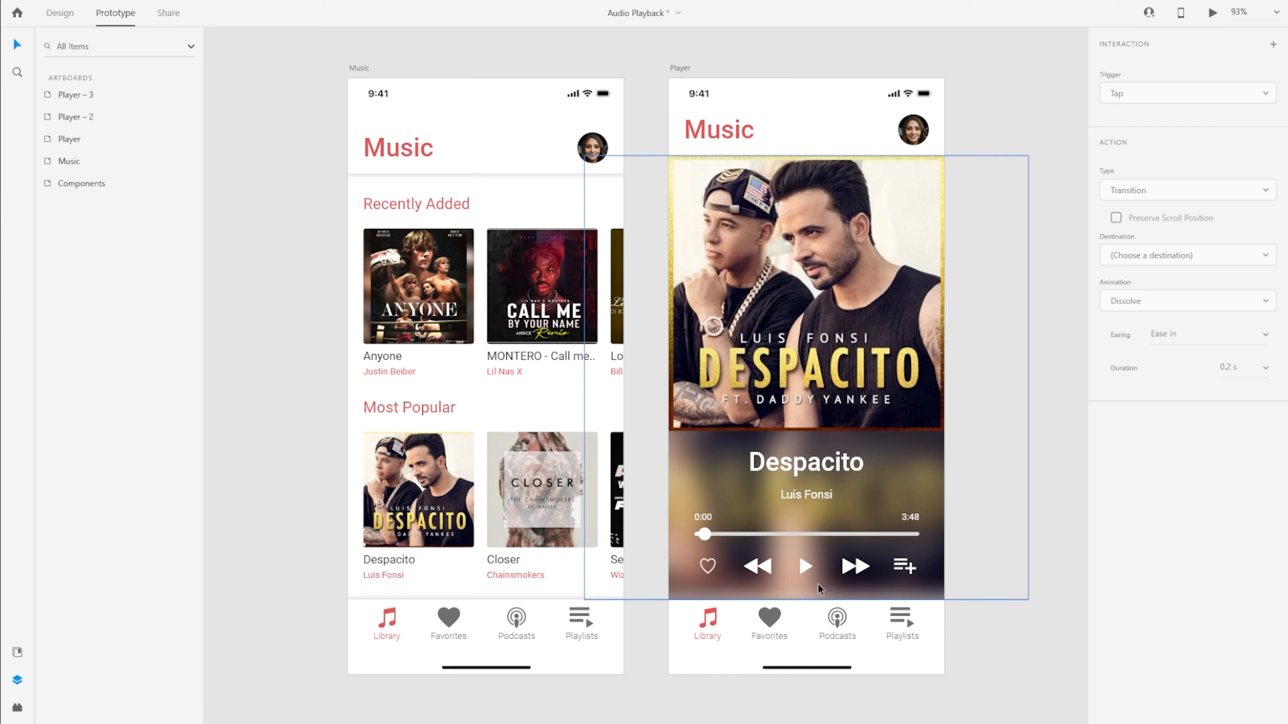
Step: Duplicate the Player artboard in Design mode and return to Prototype mode
left_click(681, 69)
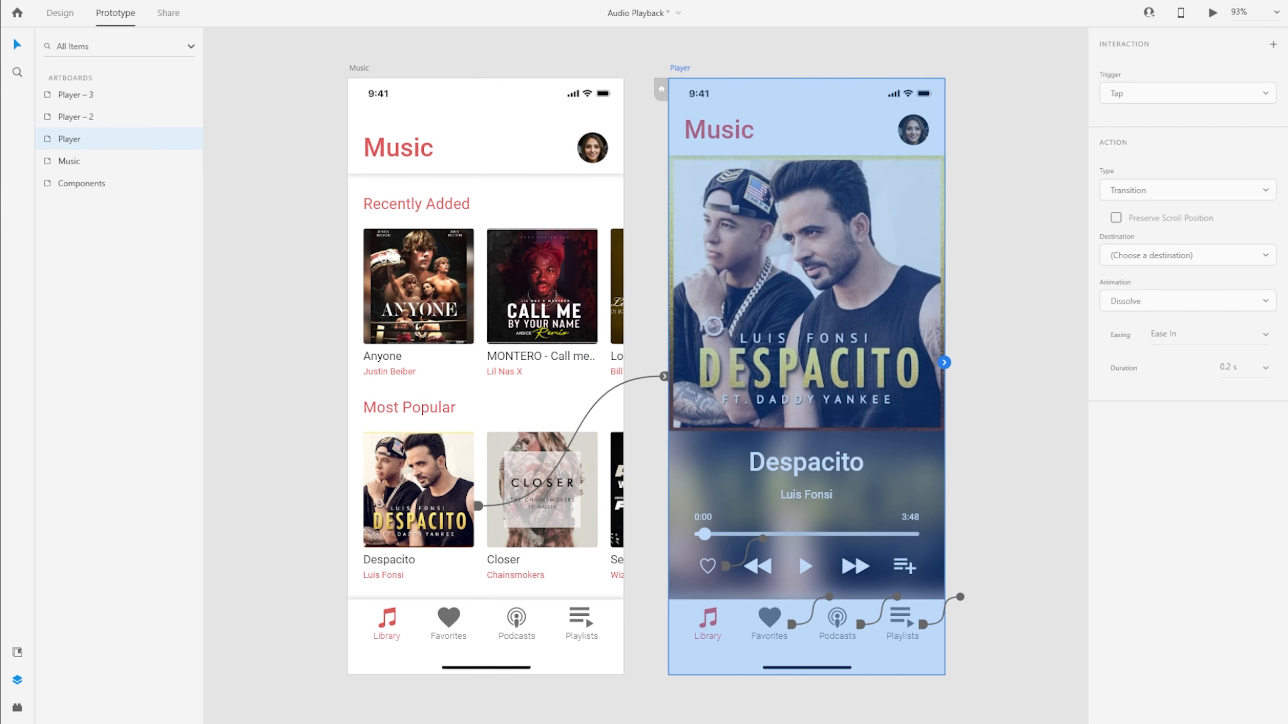
left_click(60, 13)
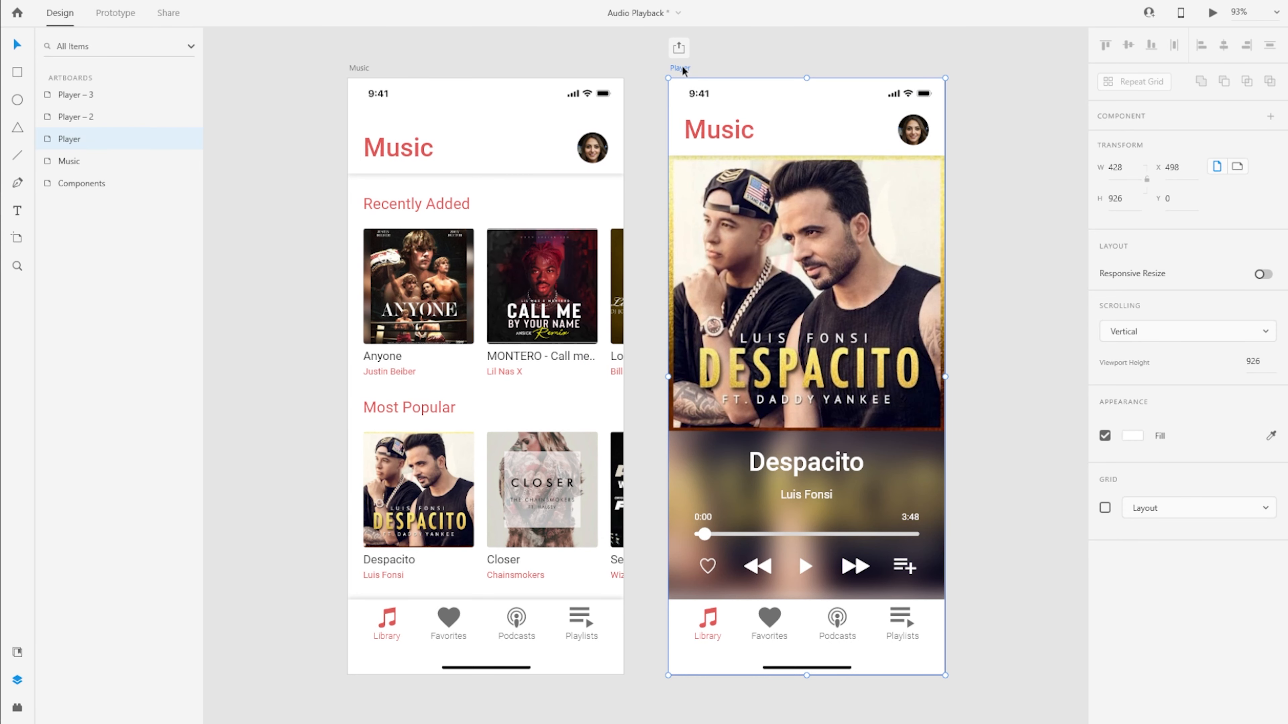
key("ctrl+d")
left_click_drag(453, 51, 718, 55)
left_click(115, 13)
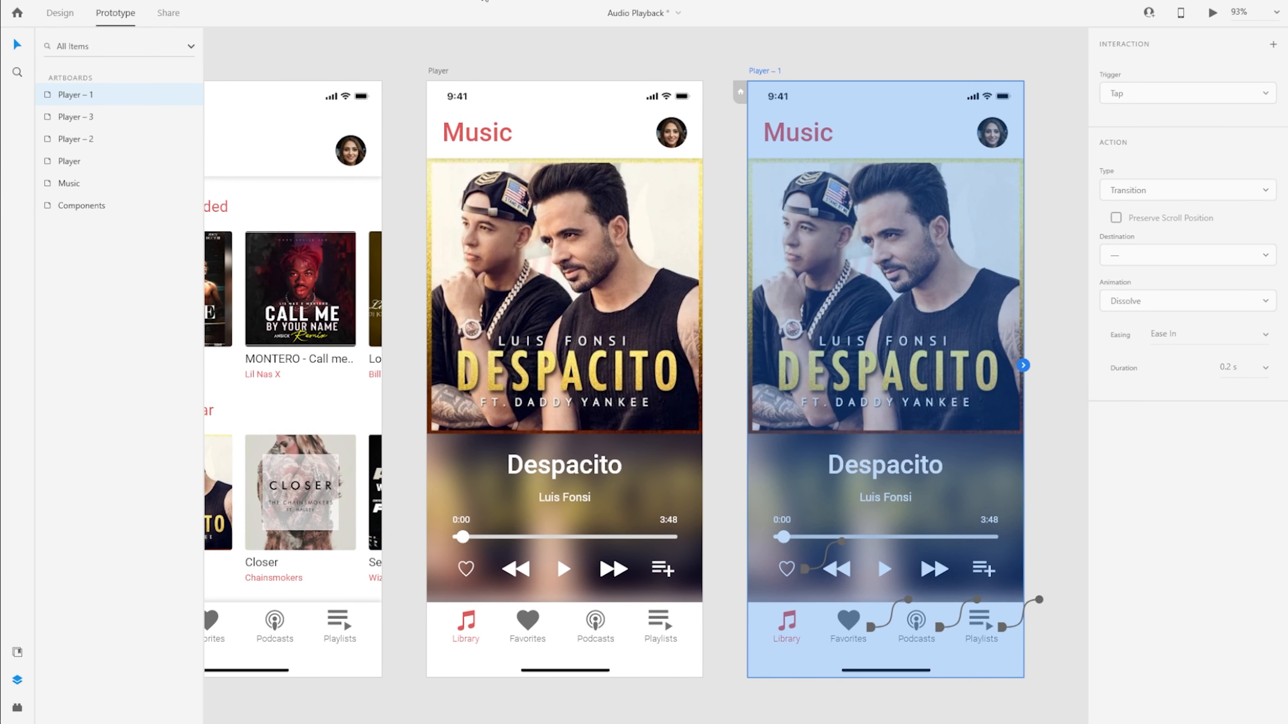
left_click(517, 62)
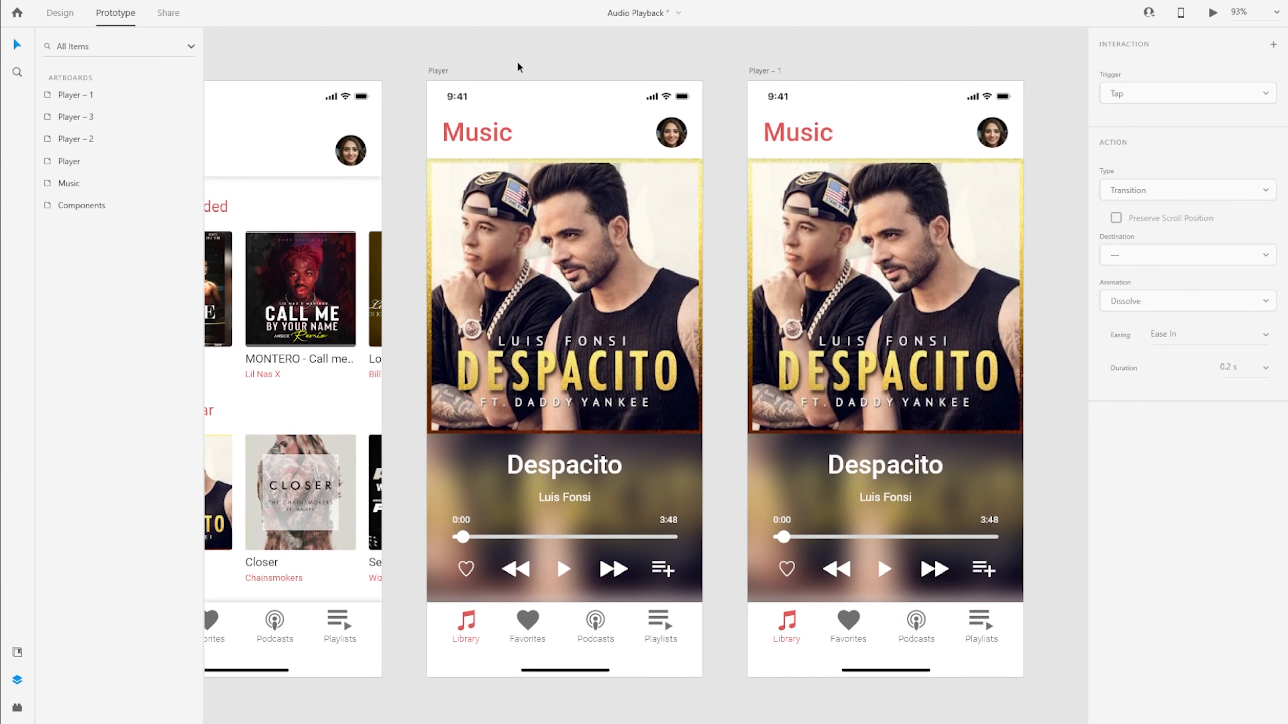
Step: On the Player artboard, look at the play/pause component's Pause and Seek states and return it to the Default State
left_click(432, 70)
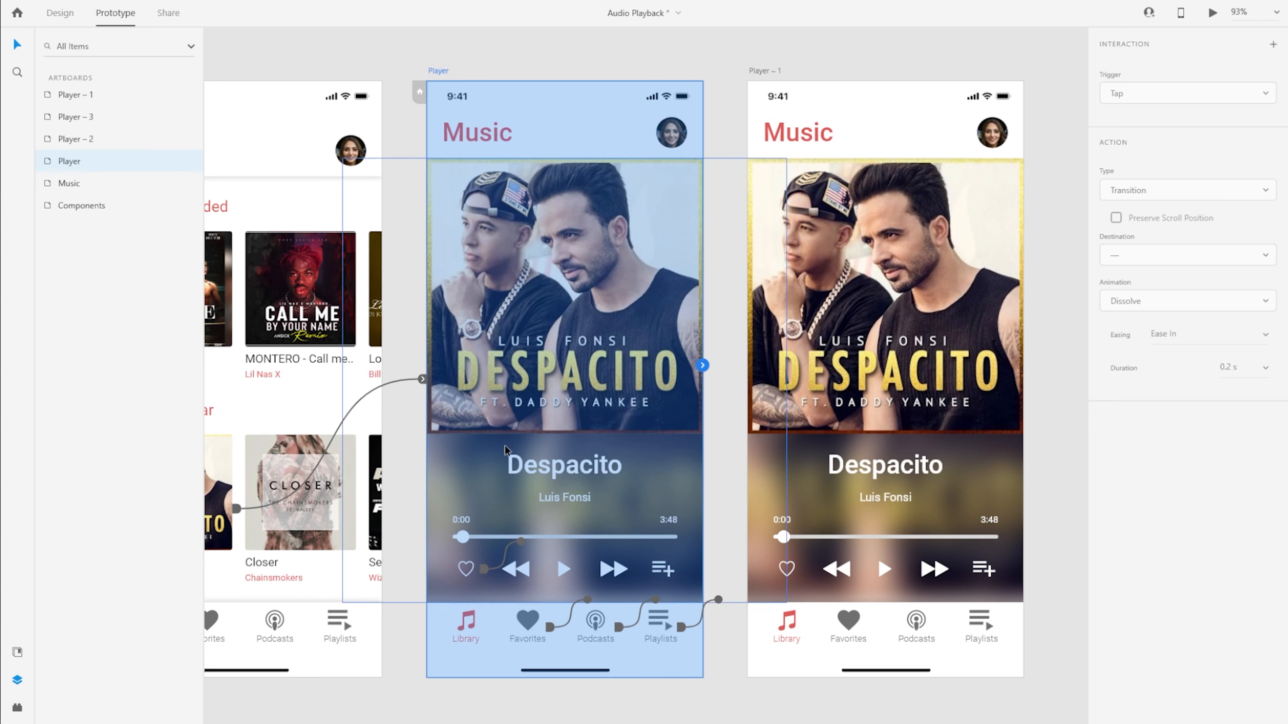
double_click(563, 576)
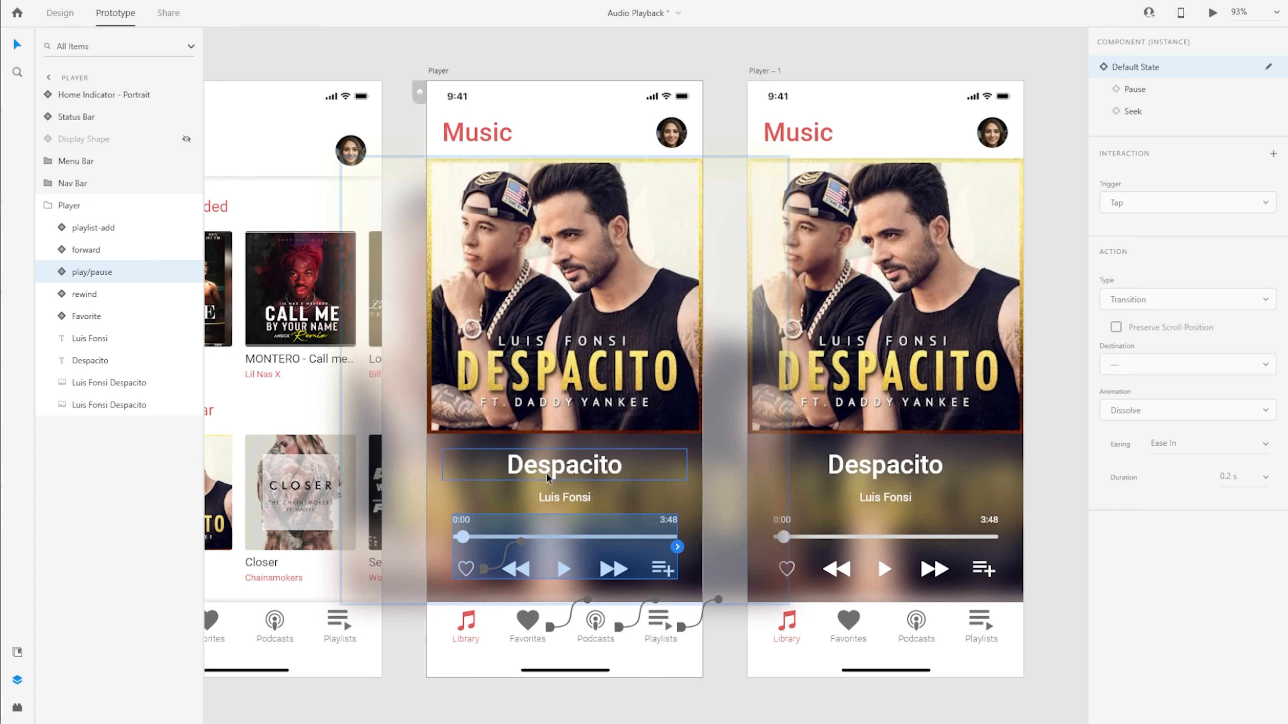
left_click(64, 274)
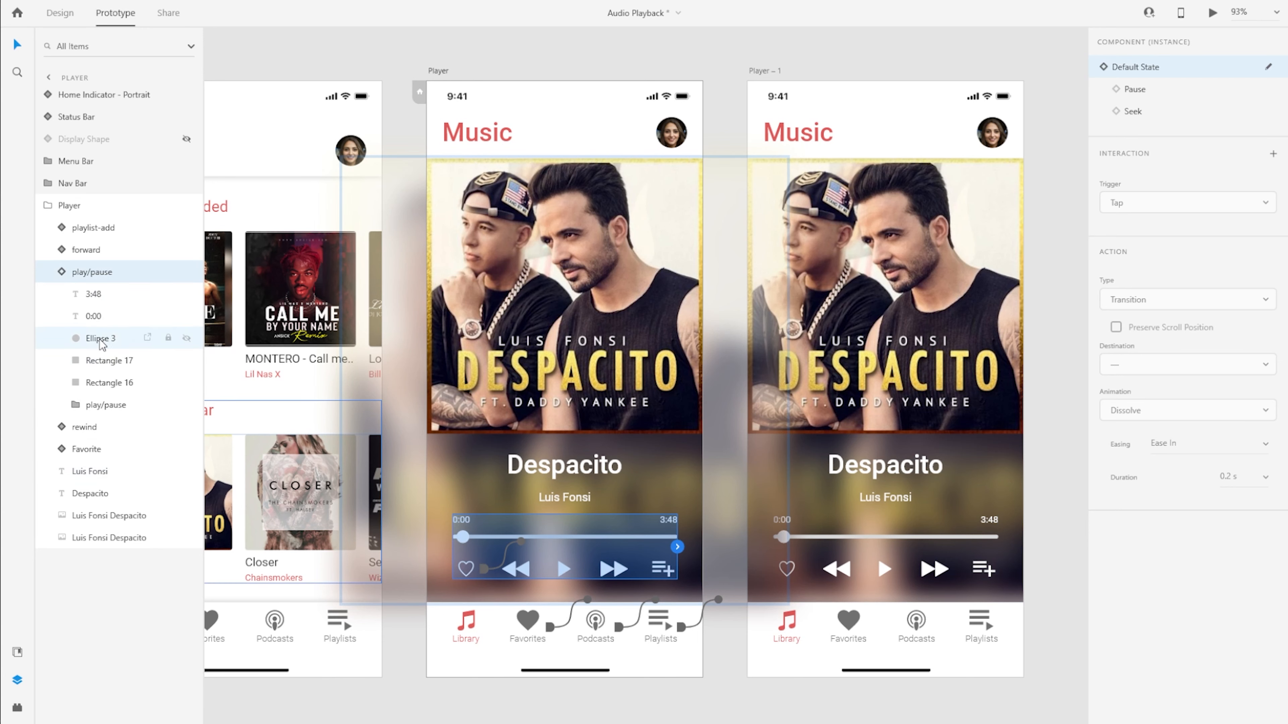
left_click(1170, 92)
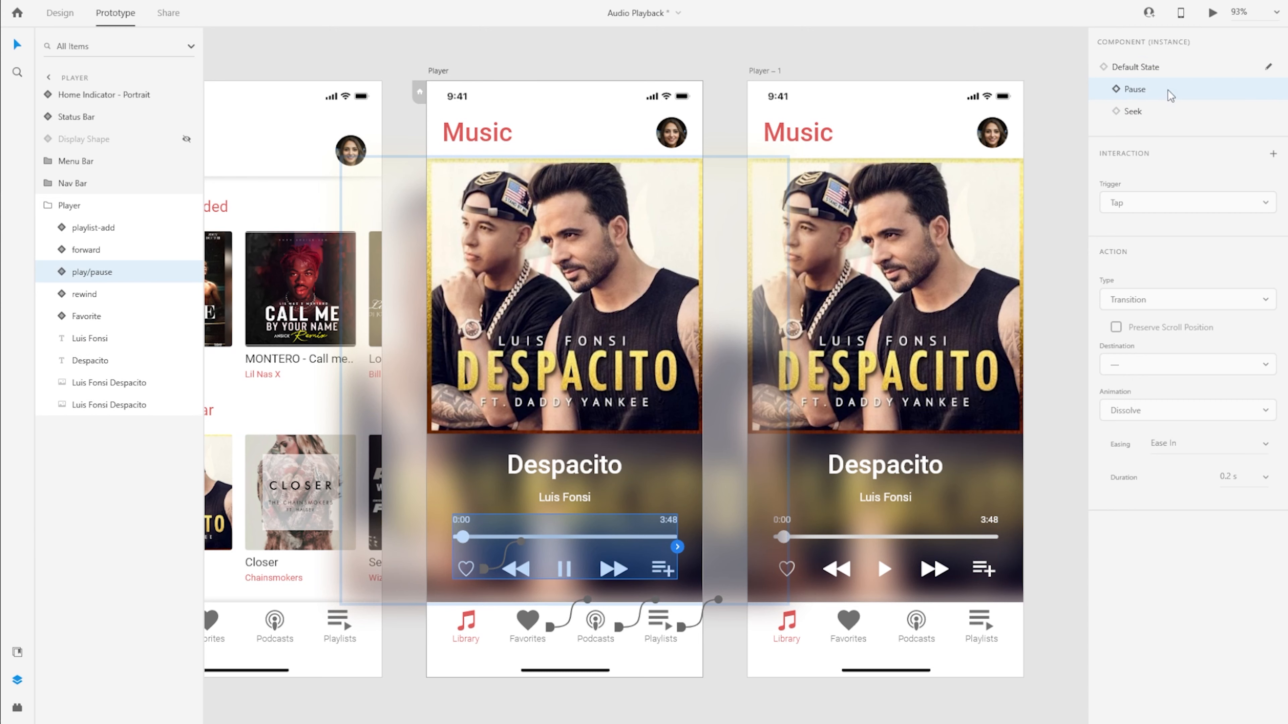
left_click(1168, 114)
left_click(1172, 74)
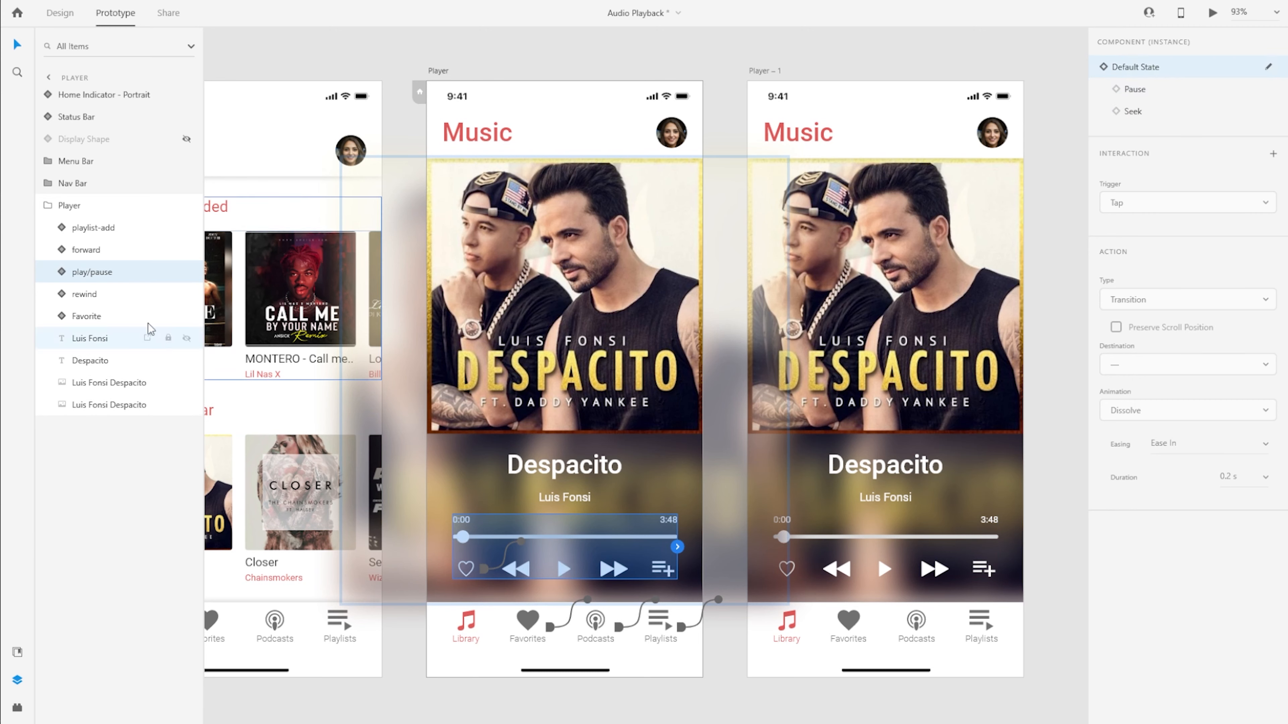
Step: Wire the play/pause group nested inside the Player artboard's play/pause component to the Player – 1 artboard
left_click(63, 272)
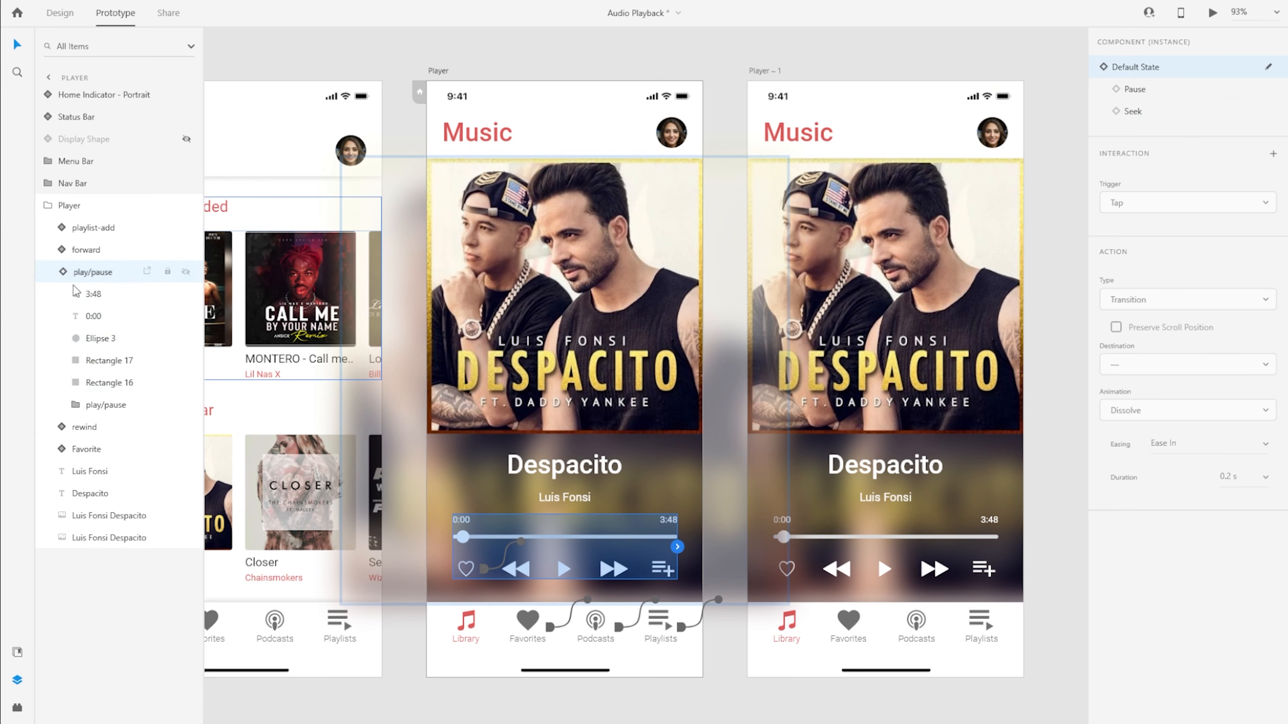
left_click(117, 405)
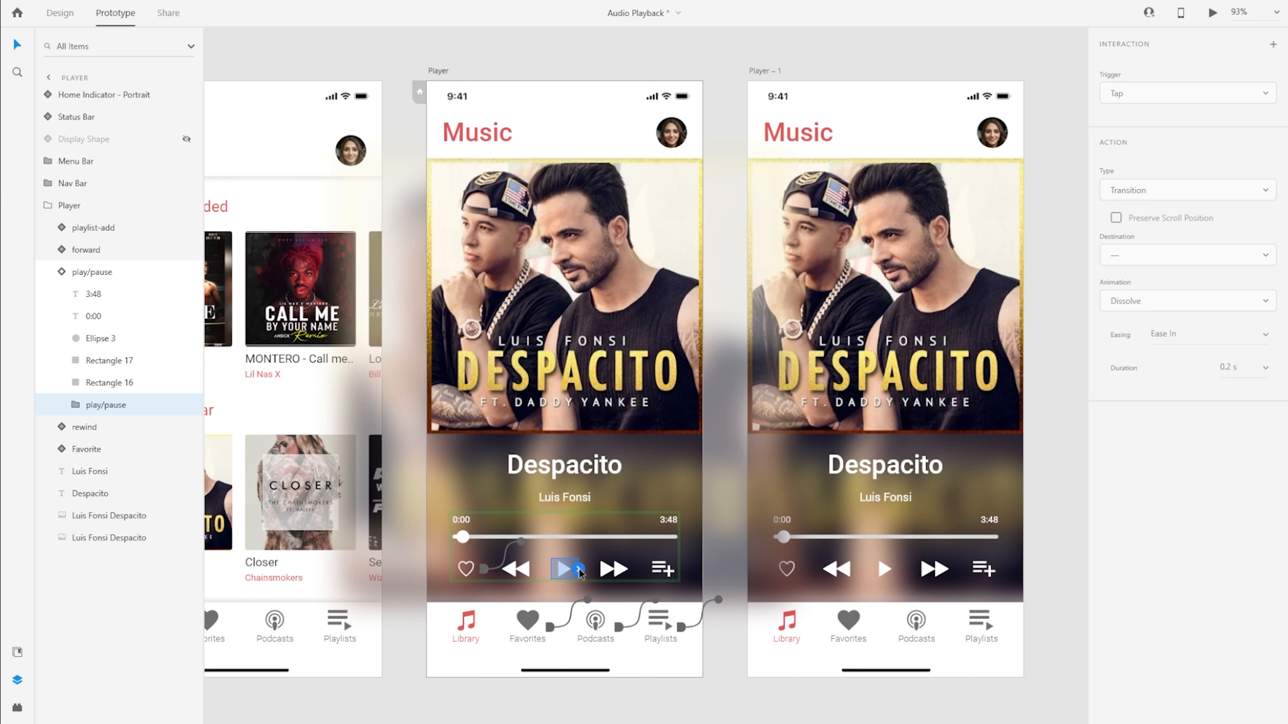
left_click_drag(581, 572, 811, 520)
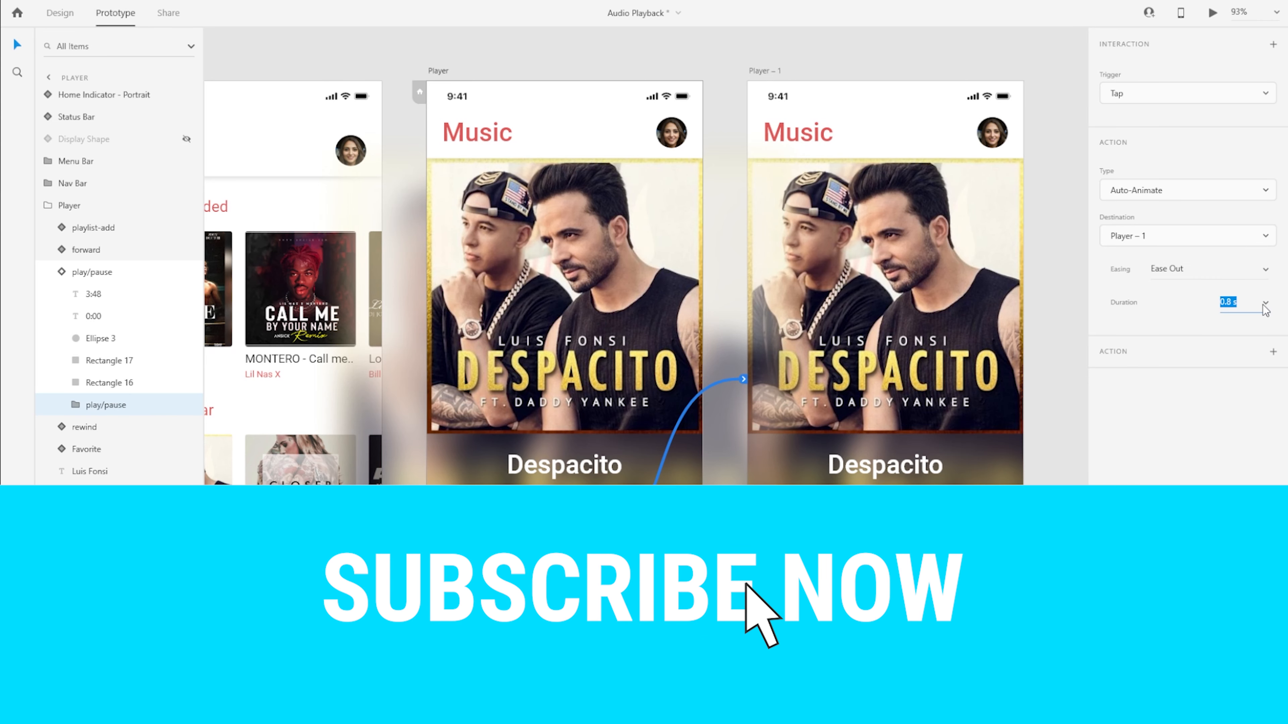
Step: Set the duration of the play button's Auto-Animate interaction to 0.01 s
left_click(1242, 302)
left_click(1214, 226)
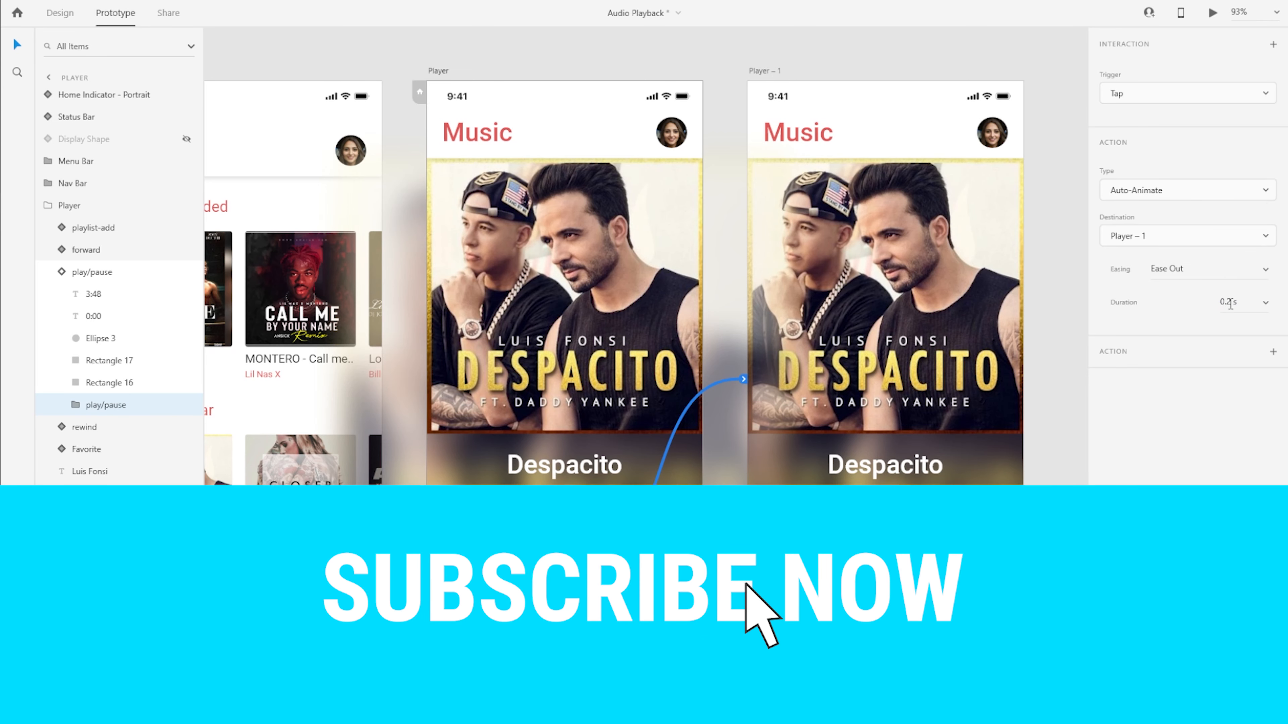
left_click(1228, 304)
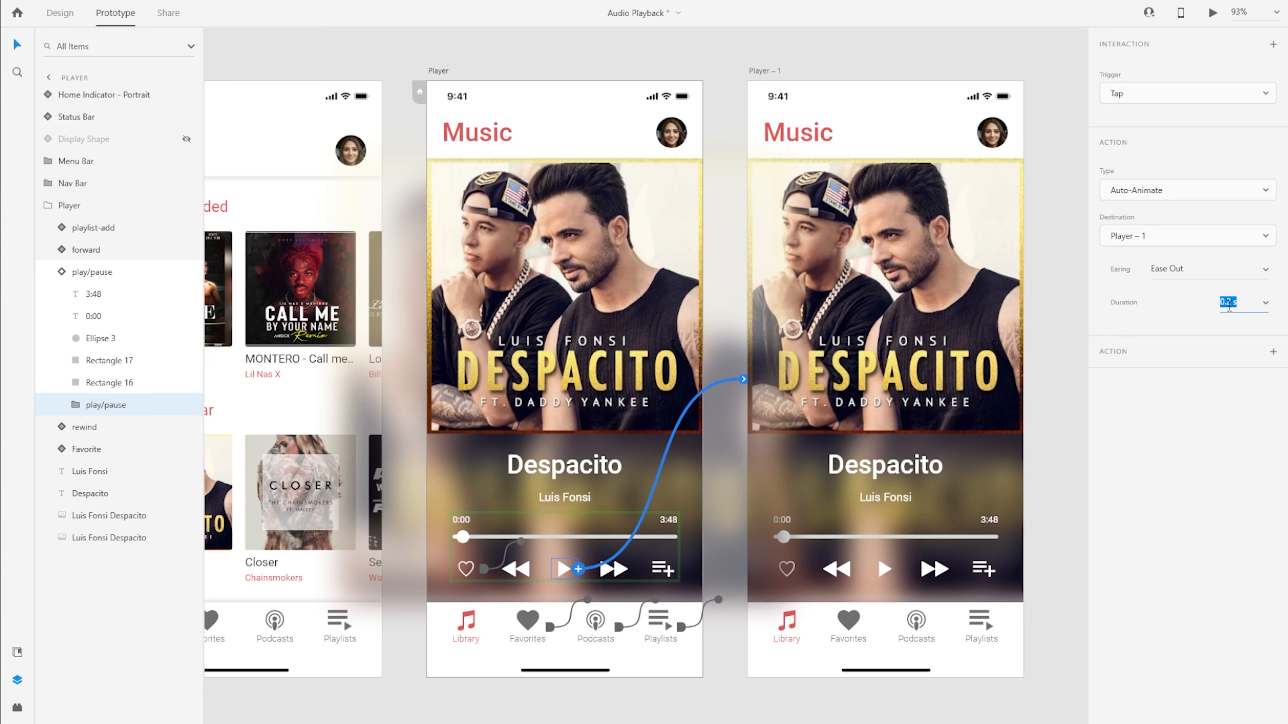
type("0.6")
key("Return")
Step: Add a second action of type Audio Playback to the play button's tap, using the audio file West Bad - Jeremy Black.mp3 - 1
left_click(1273, 352)
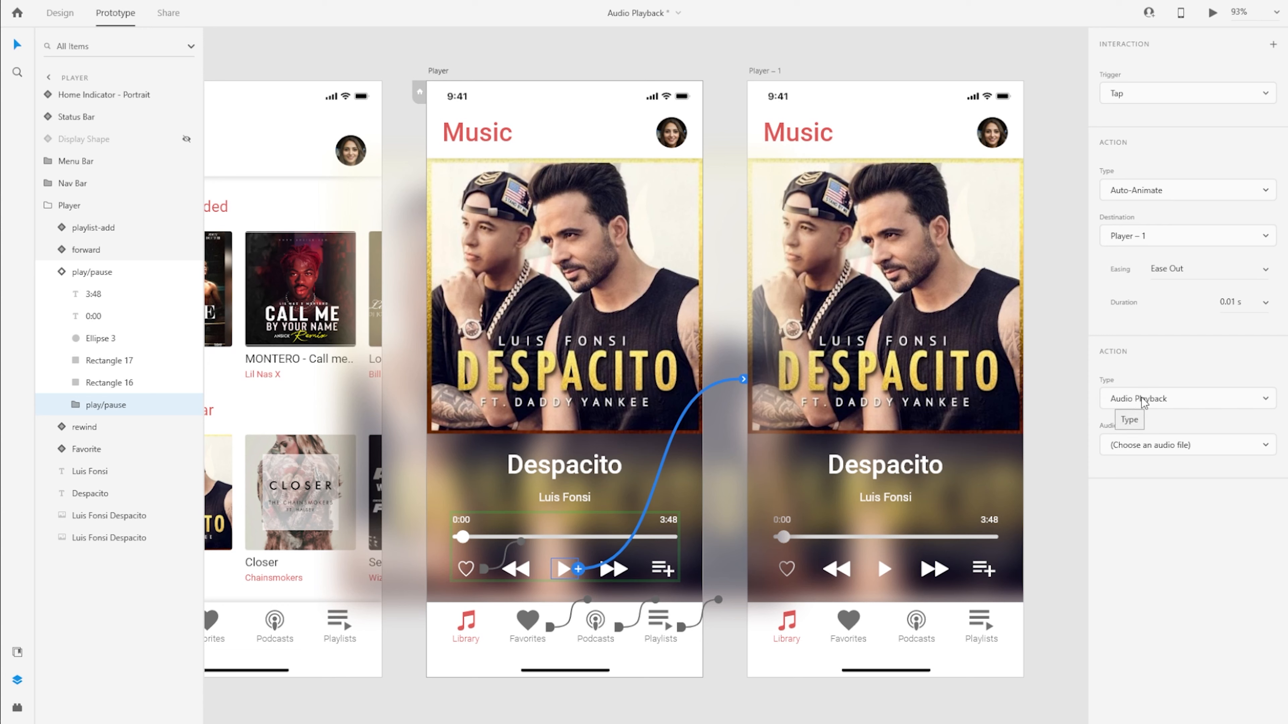
left_click(1173, 406)
left_click(1158, 398)
left_click(1172, 446)
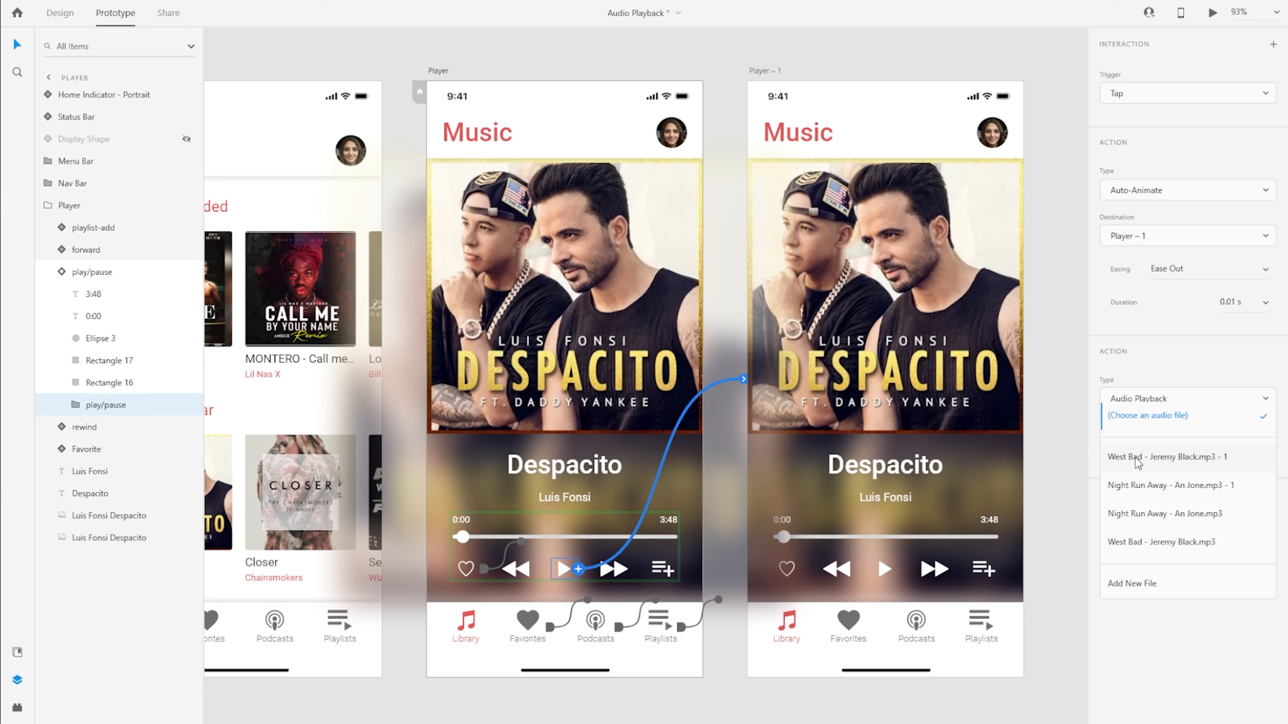
left_click(1175, 459)
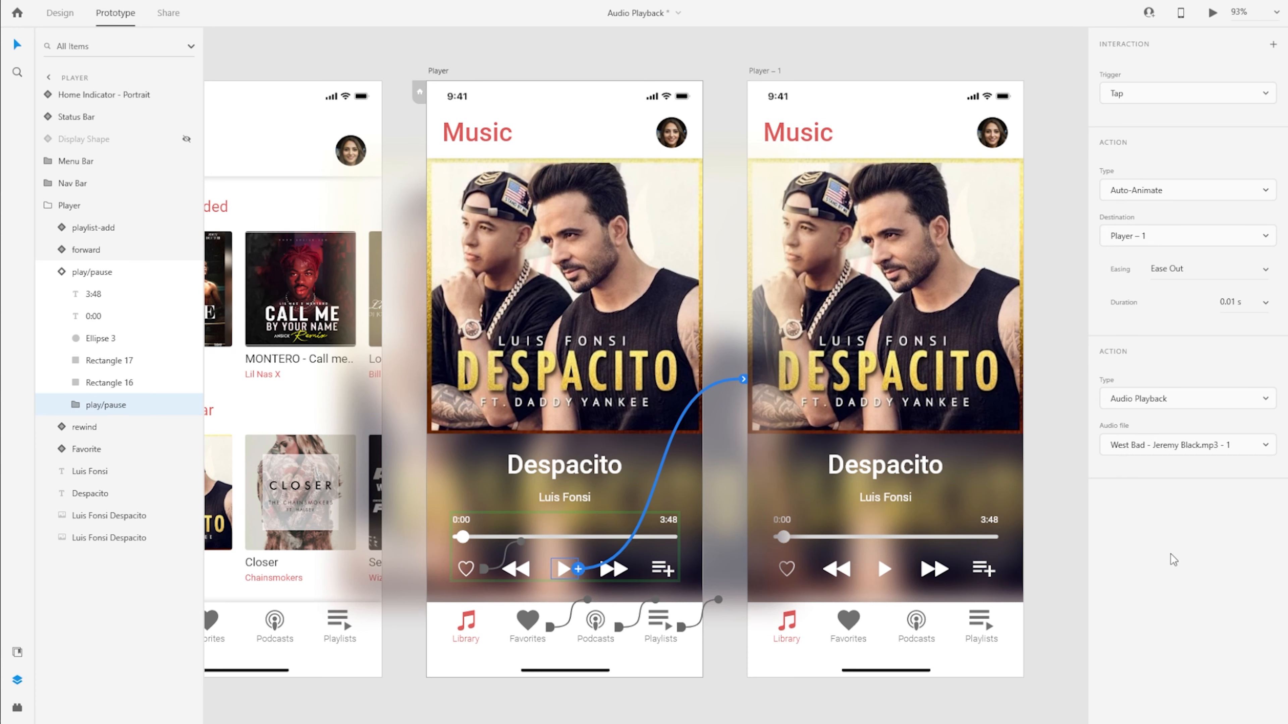
Step: On Player – 1, switch the play/pause component to its Pause state and wire its nested play/pause group to the Player artboard
left_click(884, 569)
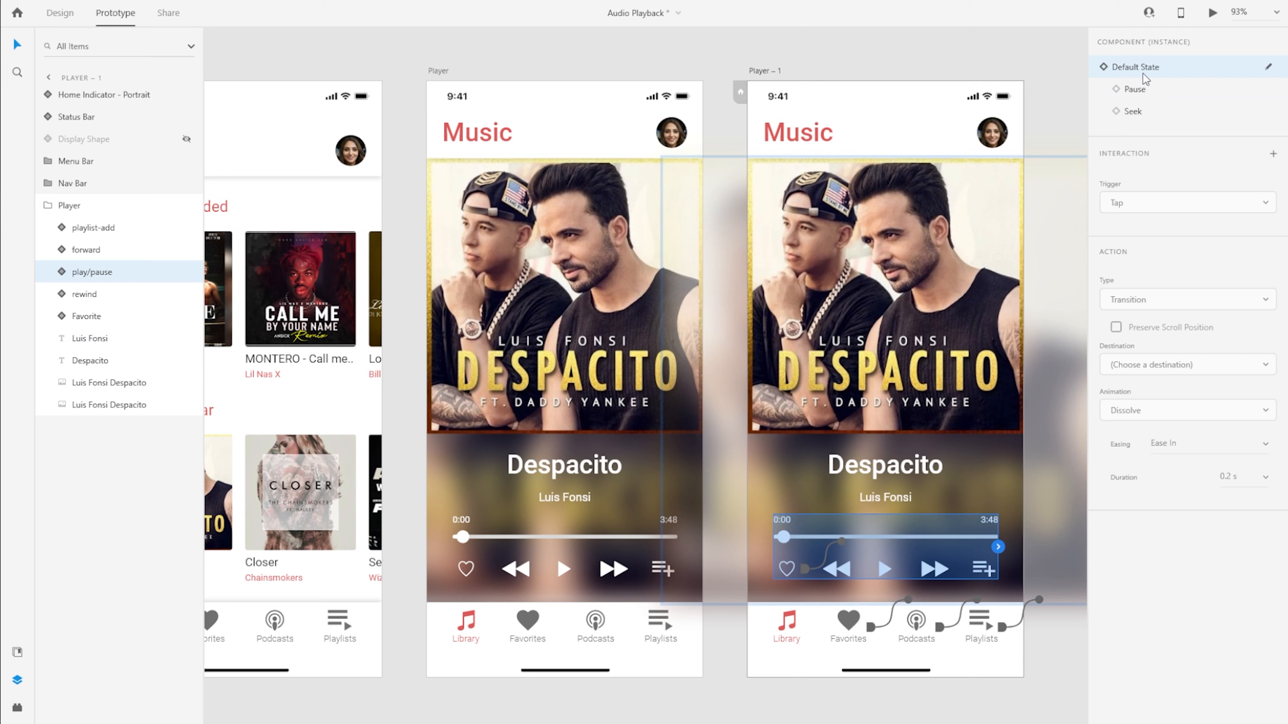
left_click(1166, 93)
double_click(887, 569)
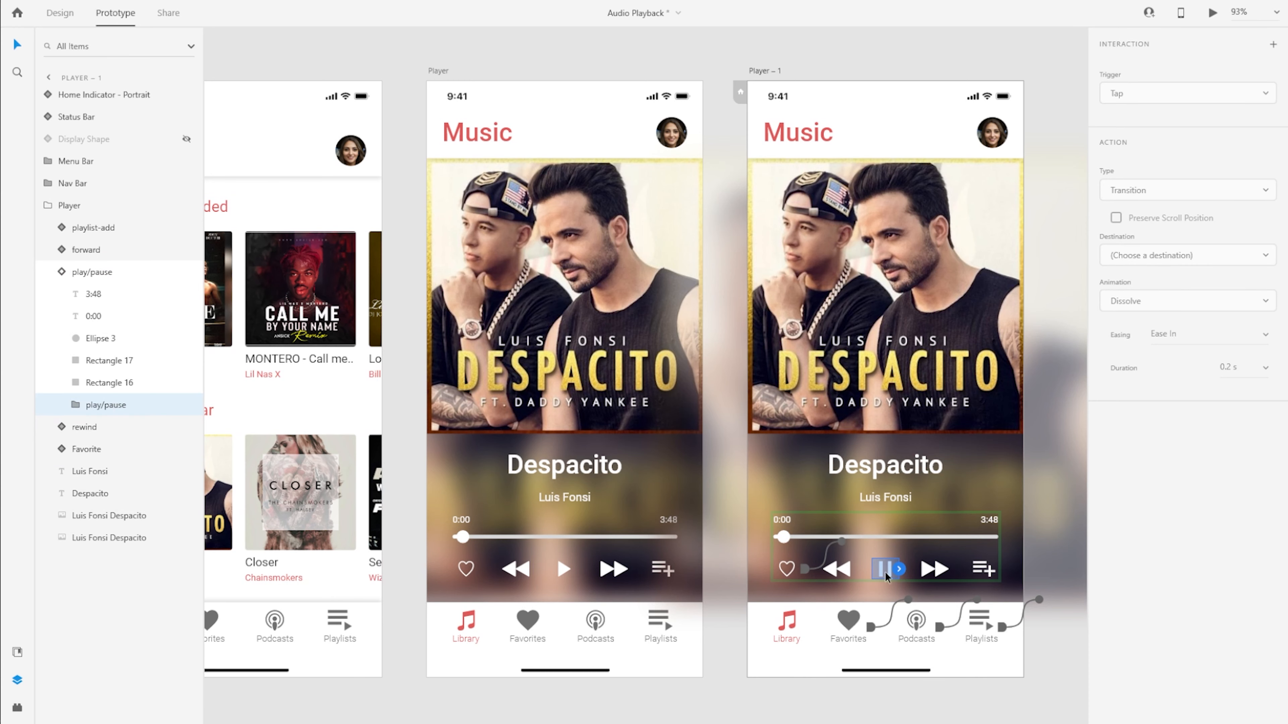
left_click_drag(900, 575, 566, 381)
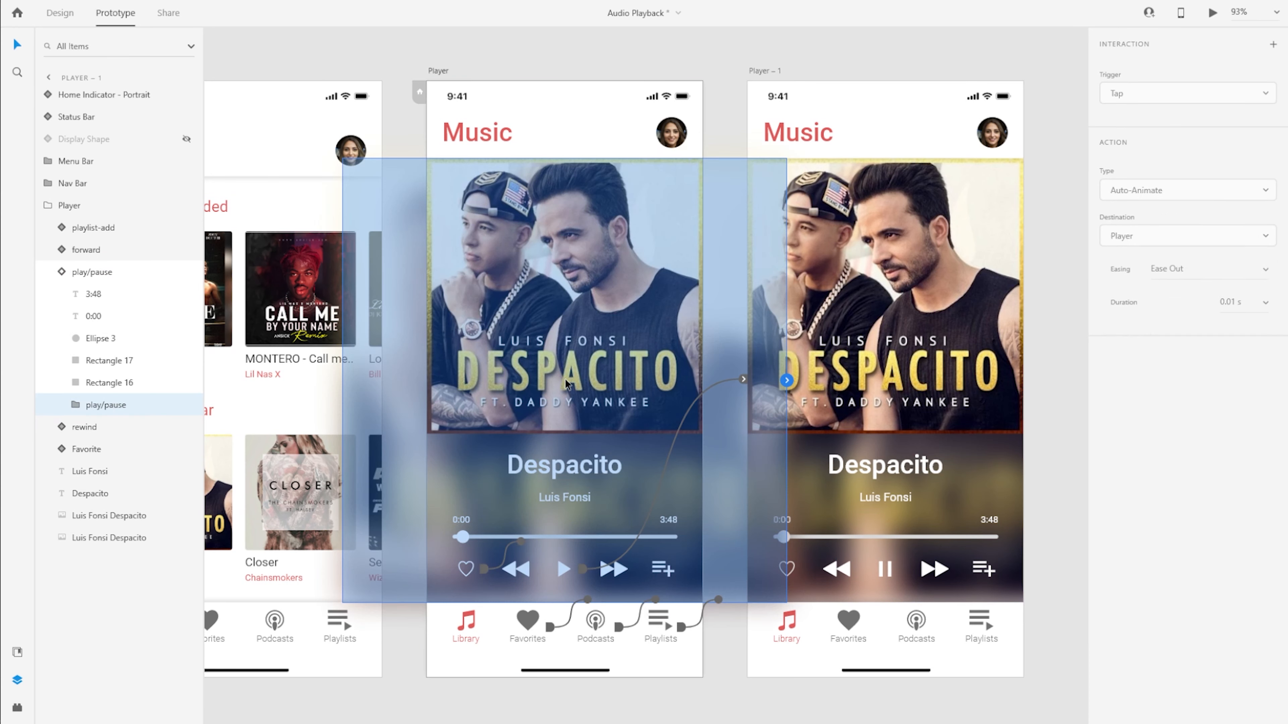
left_click(769, 71)
left_click(885, 569)
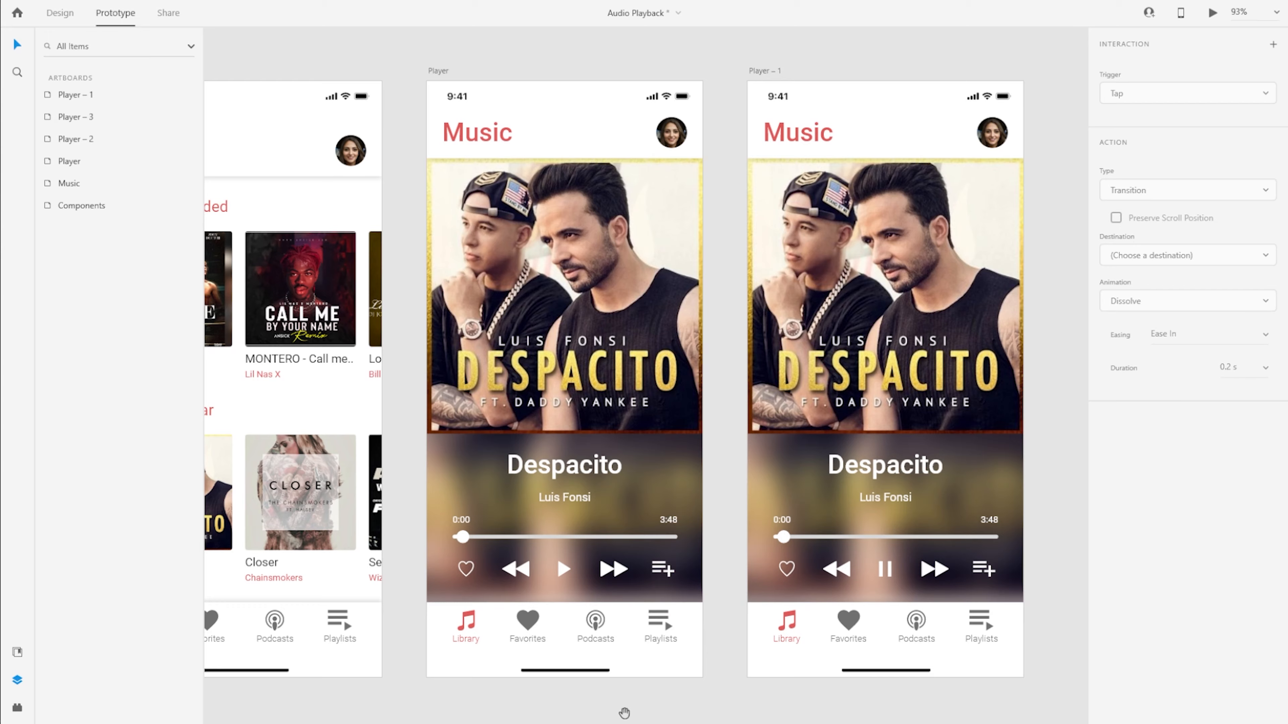
Step: Make the Music artboard the home screen that starts the prototype flow
left_click_drag(623, 713, 693, 702)
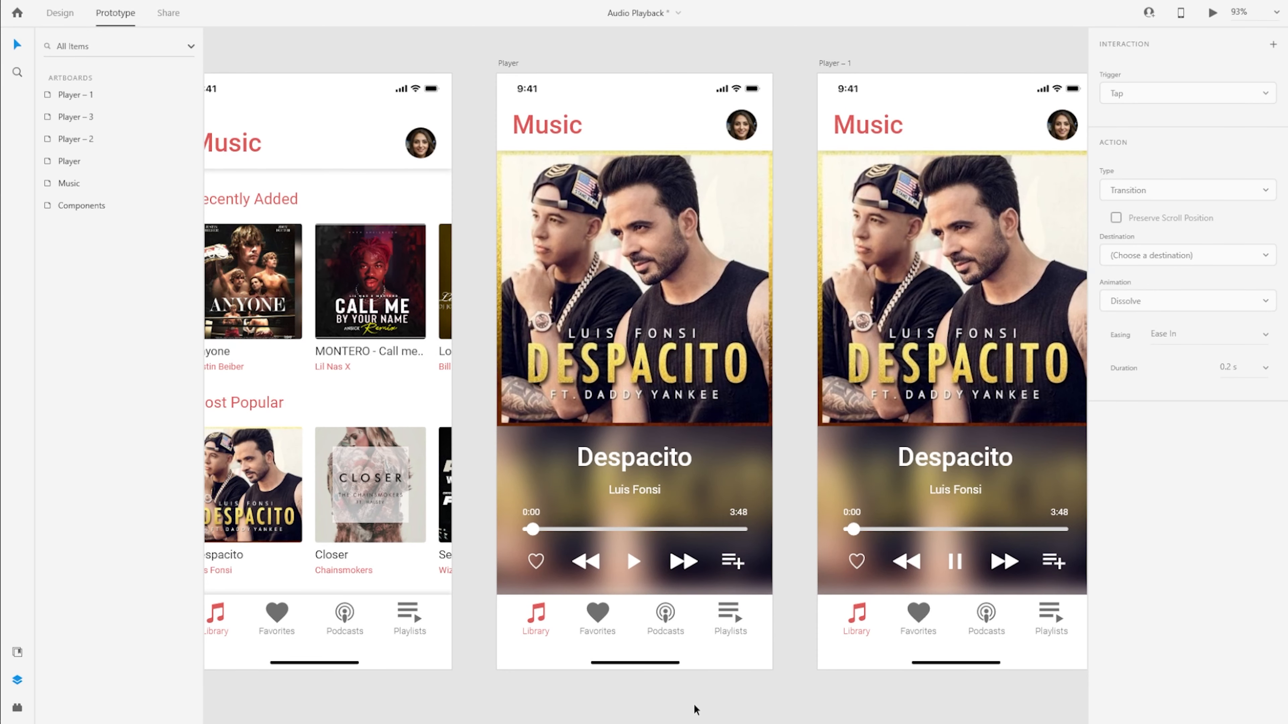
scroll(693, 705, "down", 2)
scroll(690, 691, "down", 1)
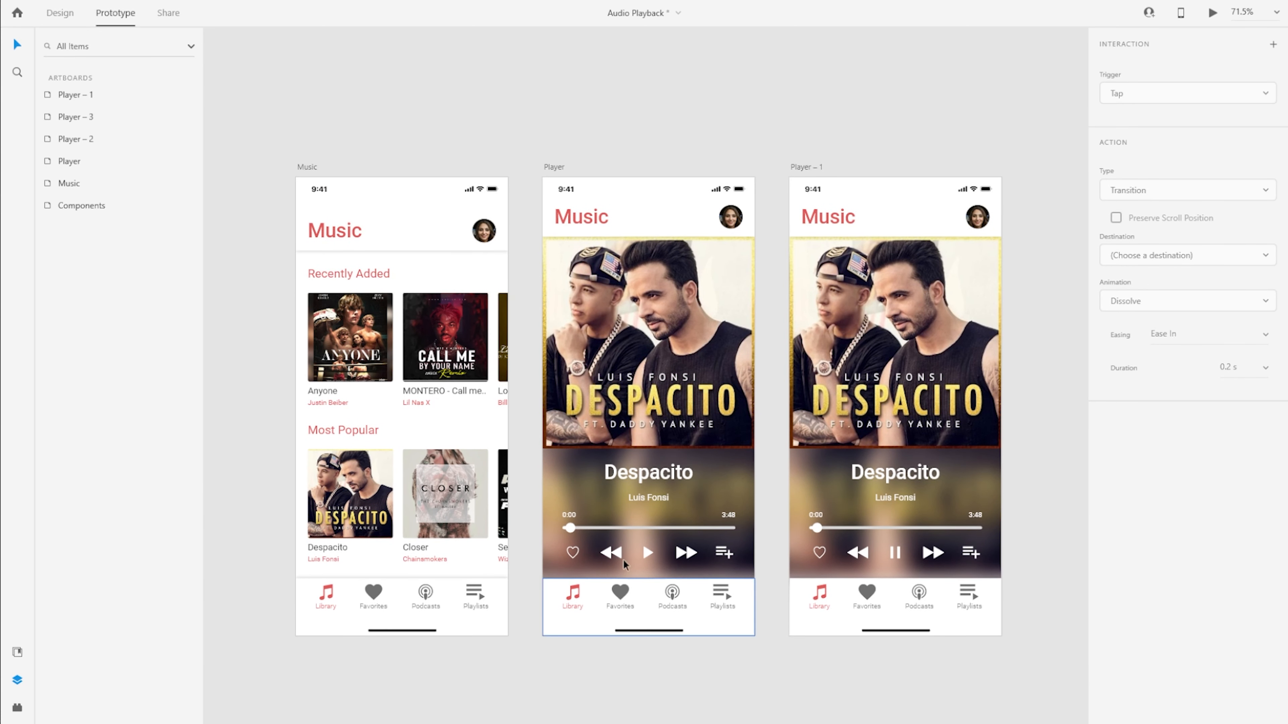
left_click(303, 167)
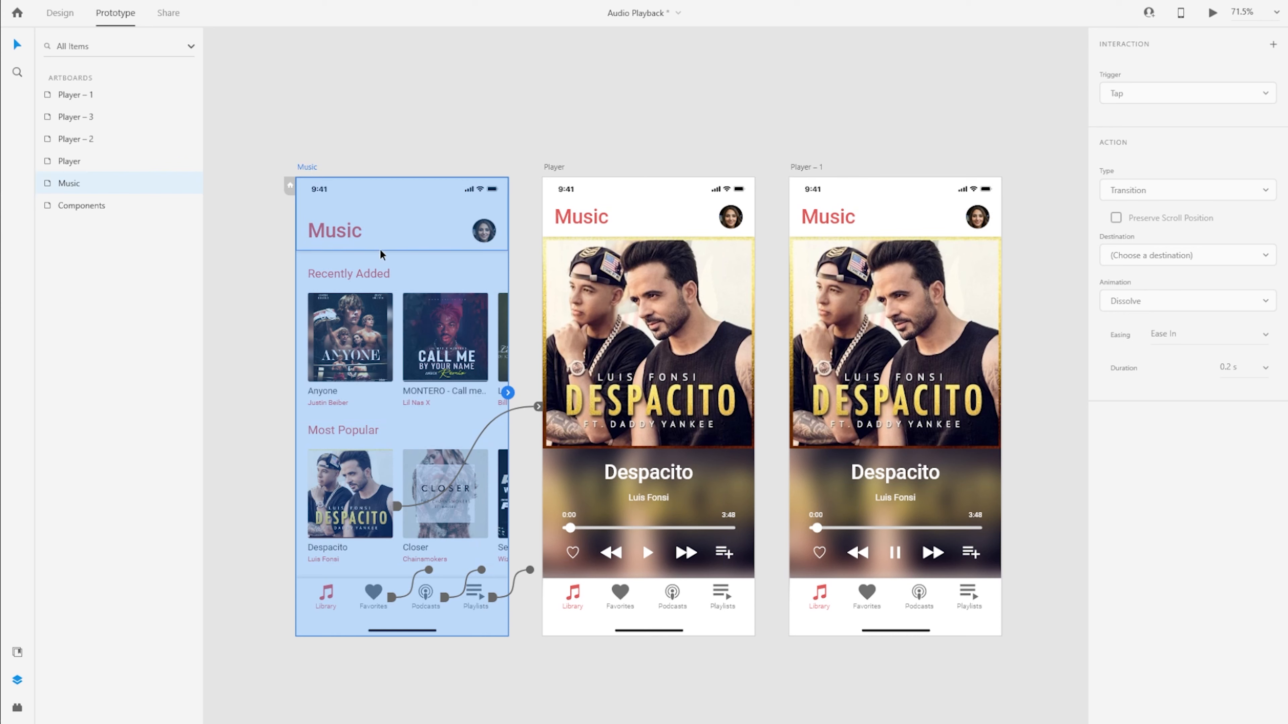
left_click(290, 186)
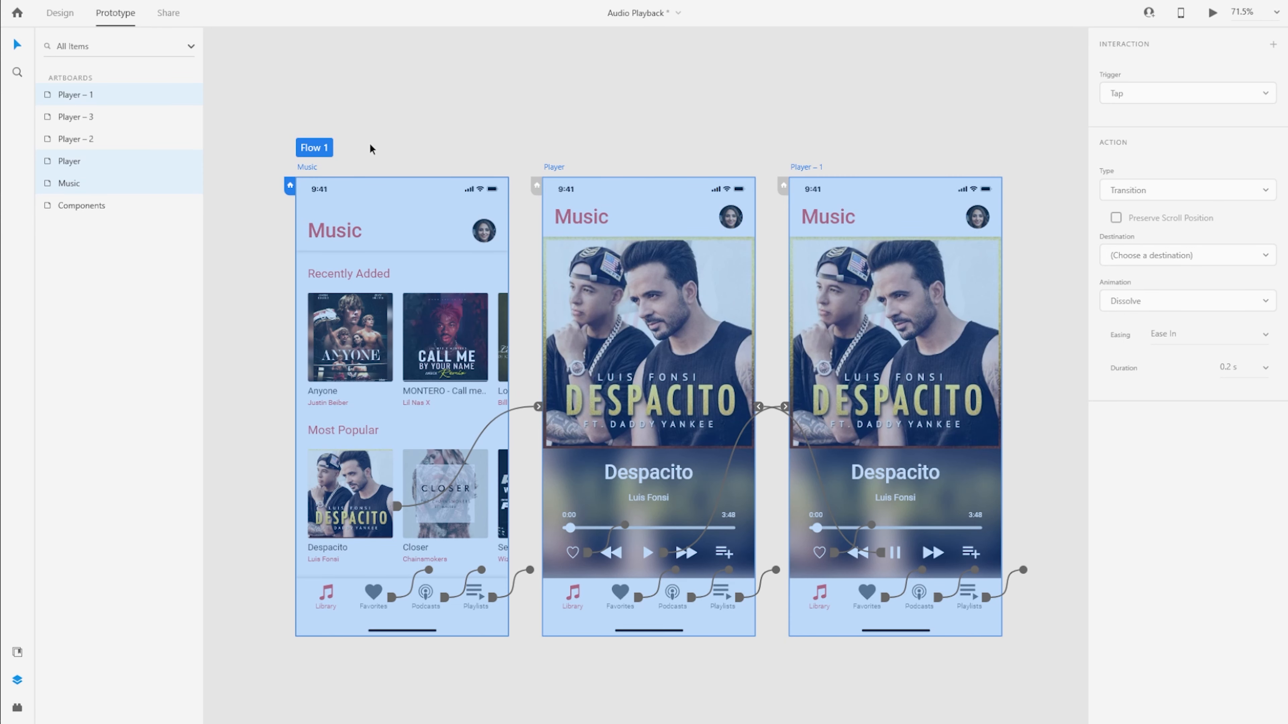
Step: Preview the prototype from the Music screen, open the Despacito song, test its play and pause control, and close the preview
left_click(1212, 15)
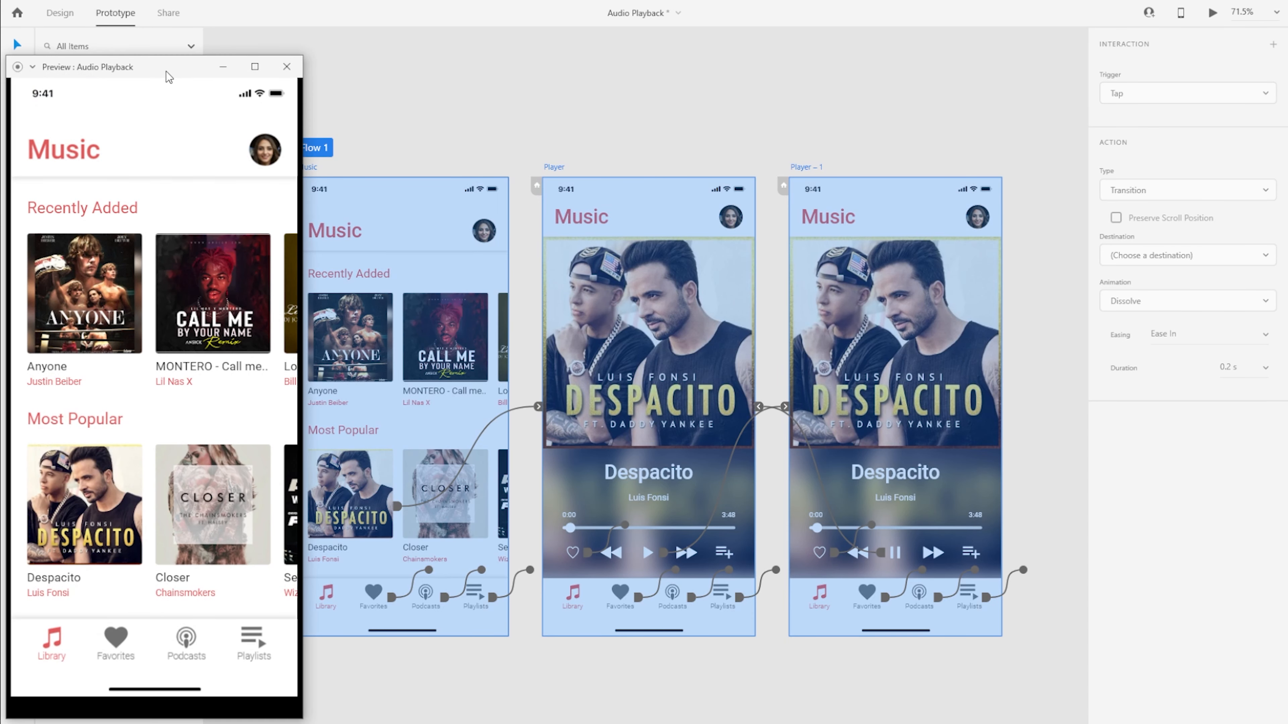
left_click_drag(165, 72, 642, 34)
left_click_drag(684, 308, 729, 305)
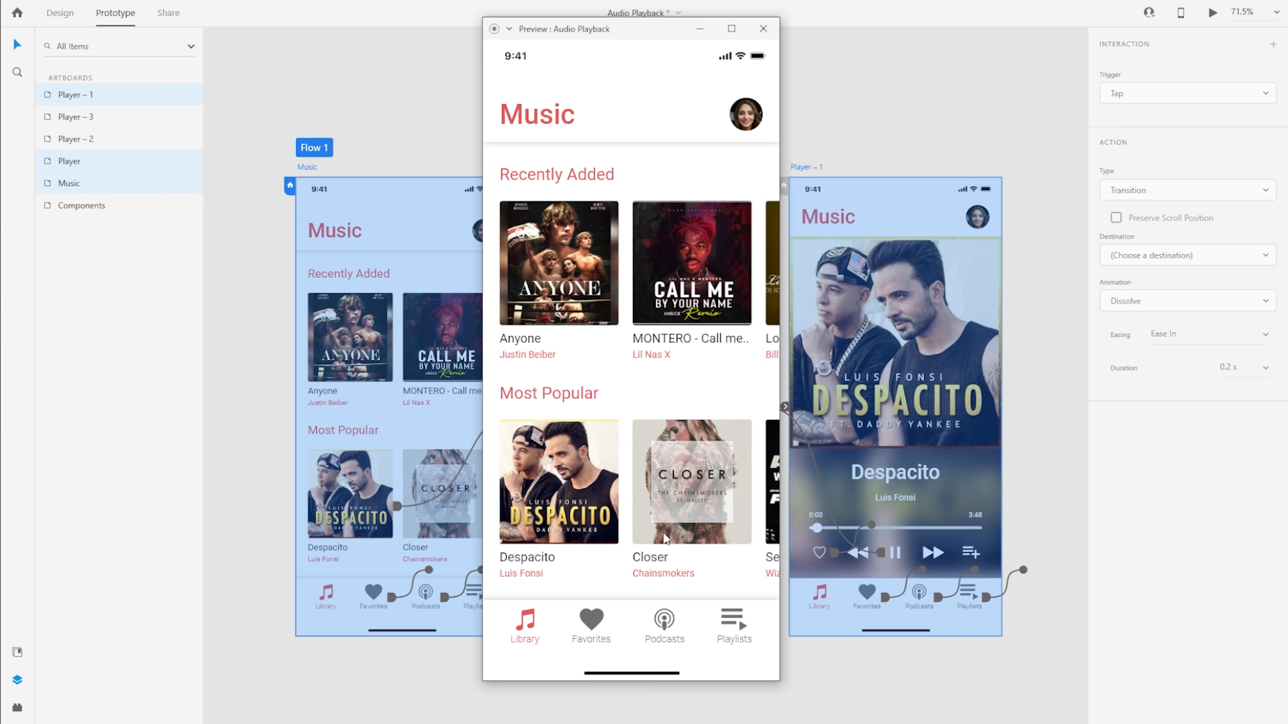
left_click_drag(679, 507, 738, 502)
left_click(560, 508)
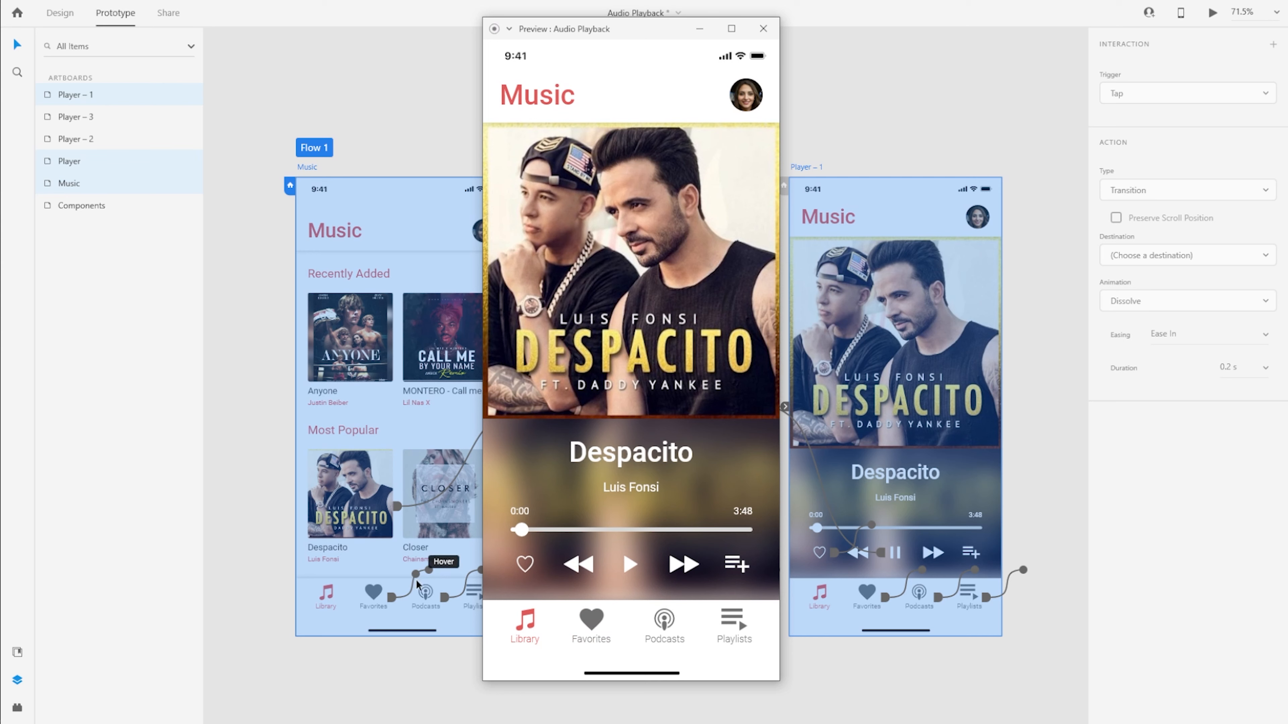
left_click(631, 565)
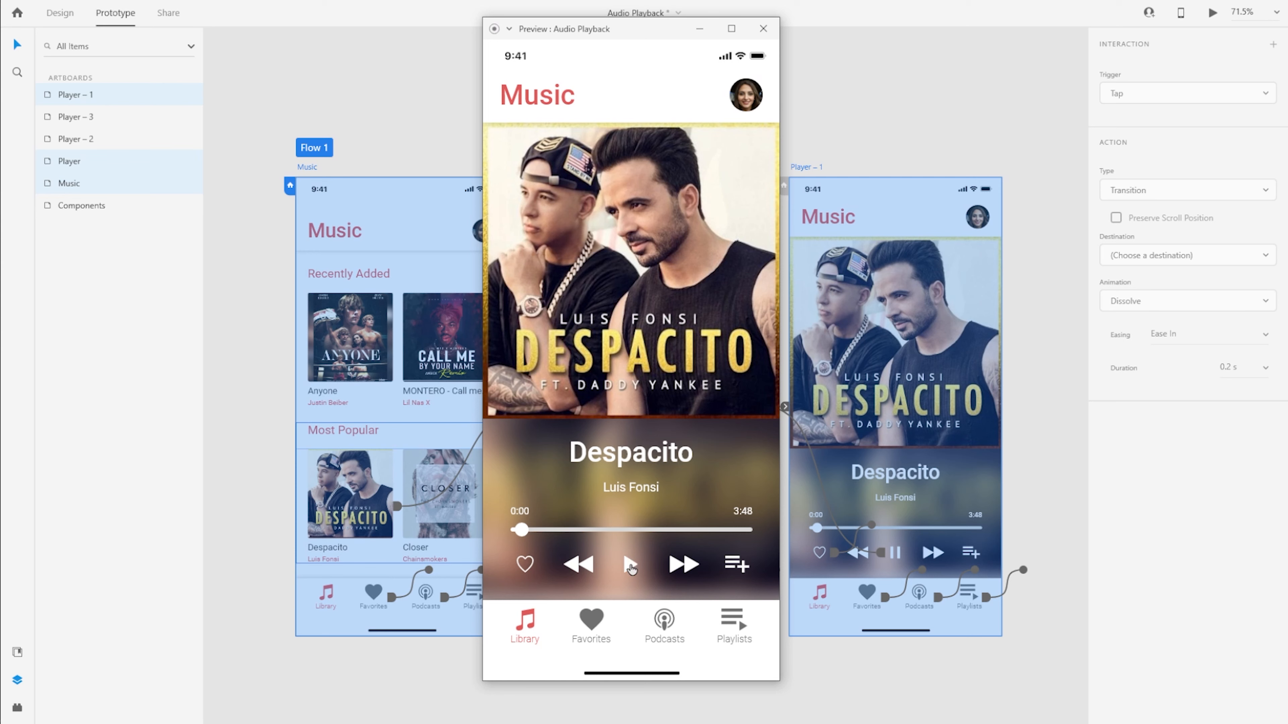
left_click(631, 568)
left_click(763, 28)
left_click(333, 65)
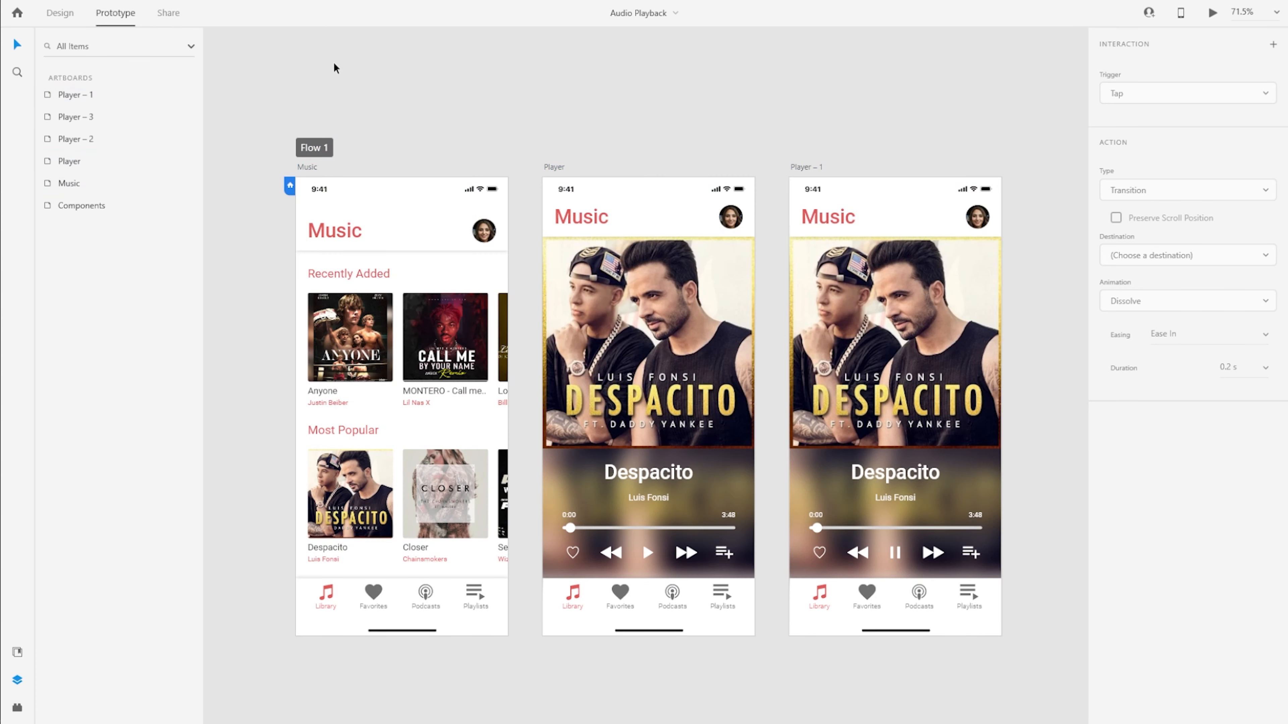